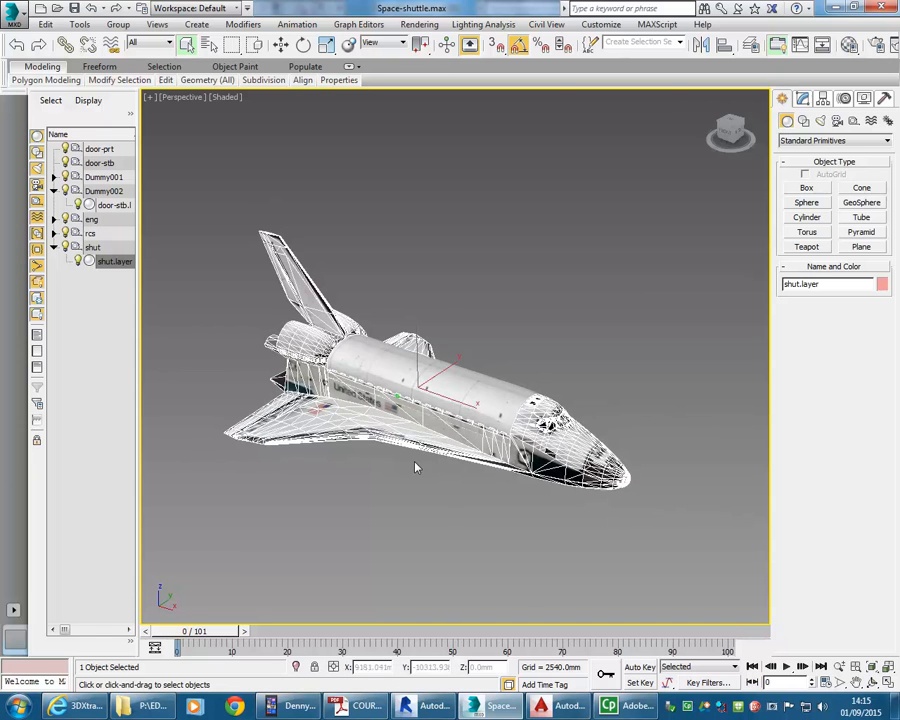
Check the shuttle body's overall dimensions in its object properties, leave them unchanged and deselect the object
{"action": "right_click", "coordinate": [390, 440]}
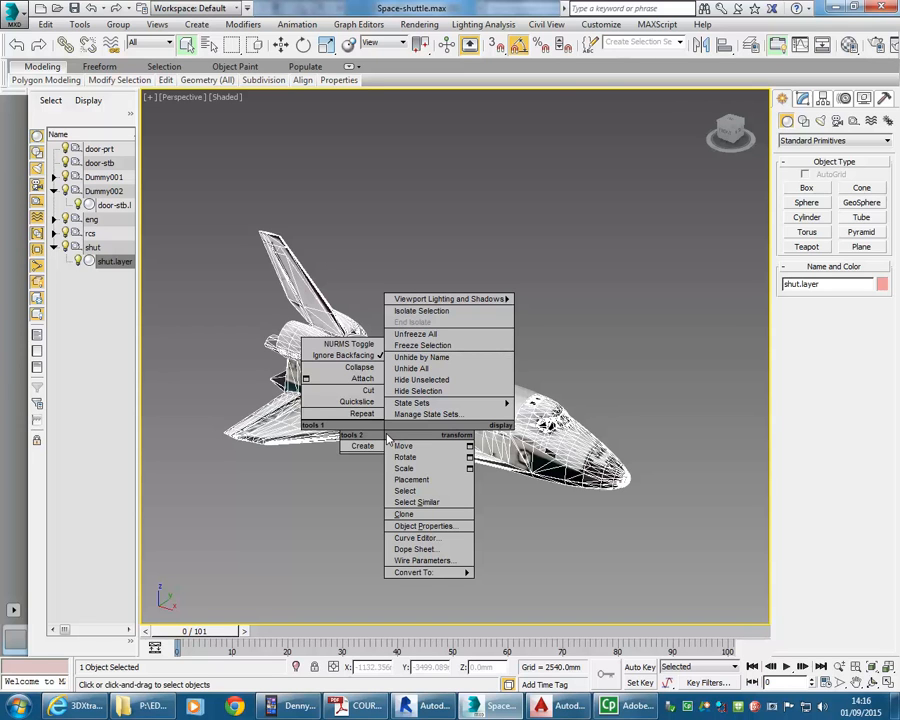
{"action": "left_click", "coordinate": [416, 527]}
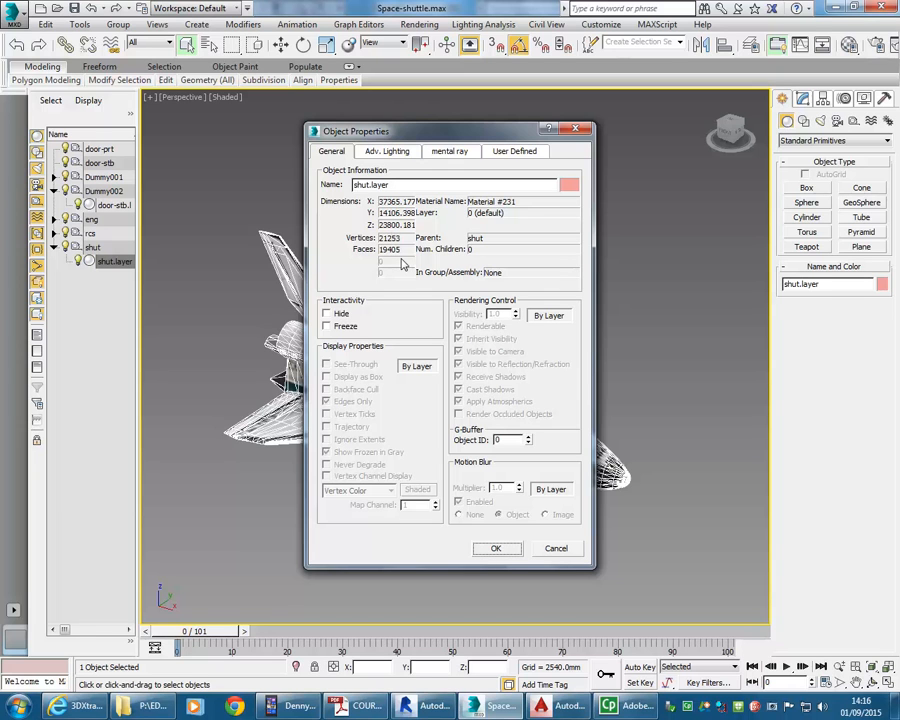
{"action": "left_click", "coordinate": [555, 549]}
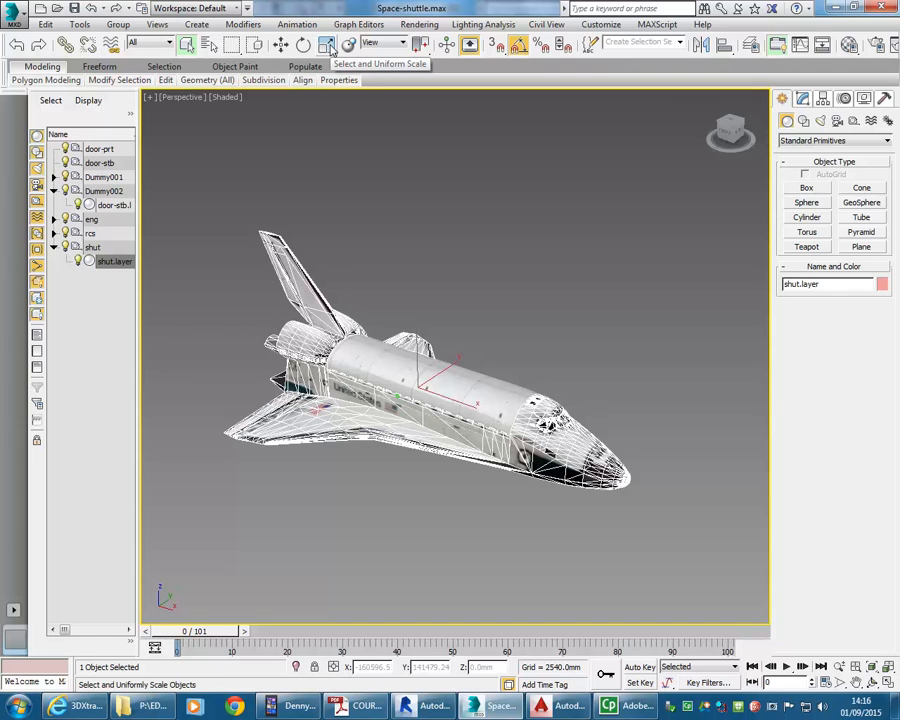
{"action": "left_click", "coordinate": [466, 291]}
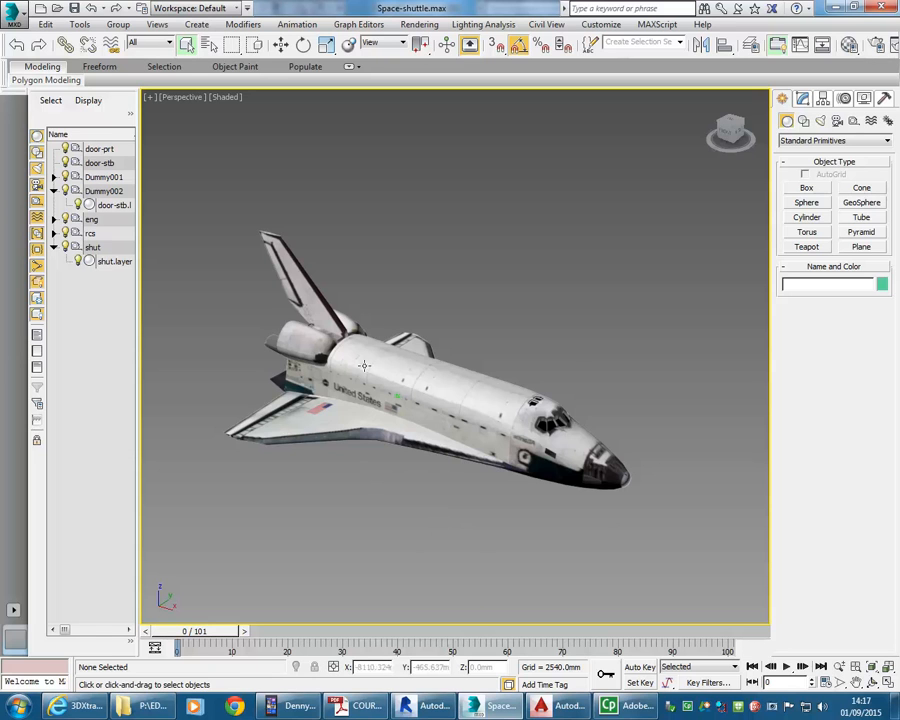
Create a box beside the shuttle with length 20000 mm, width 30000 mm and height 15000 mm
{"action": "left_click", "coordinate": [807, 188]}
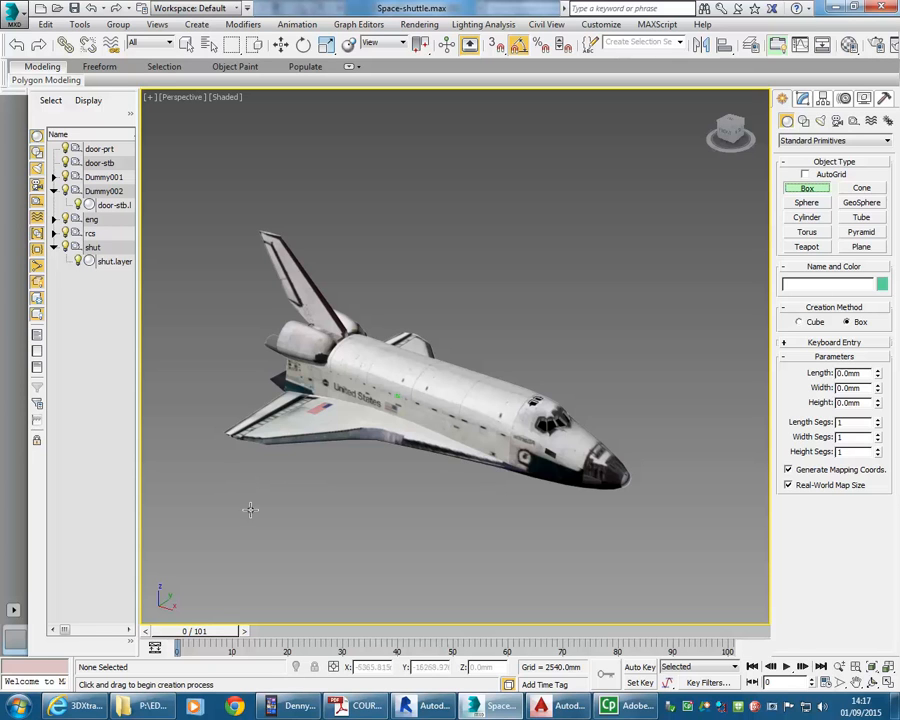
{"action": "left_click_drag", "start_coordinate": [429, 586], "coordinate": [313, 470]}
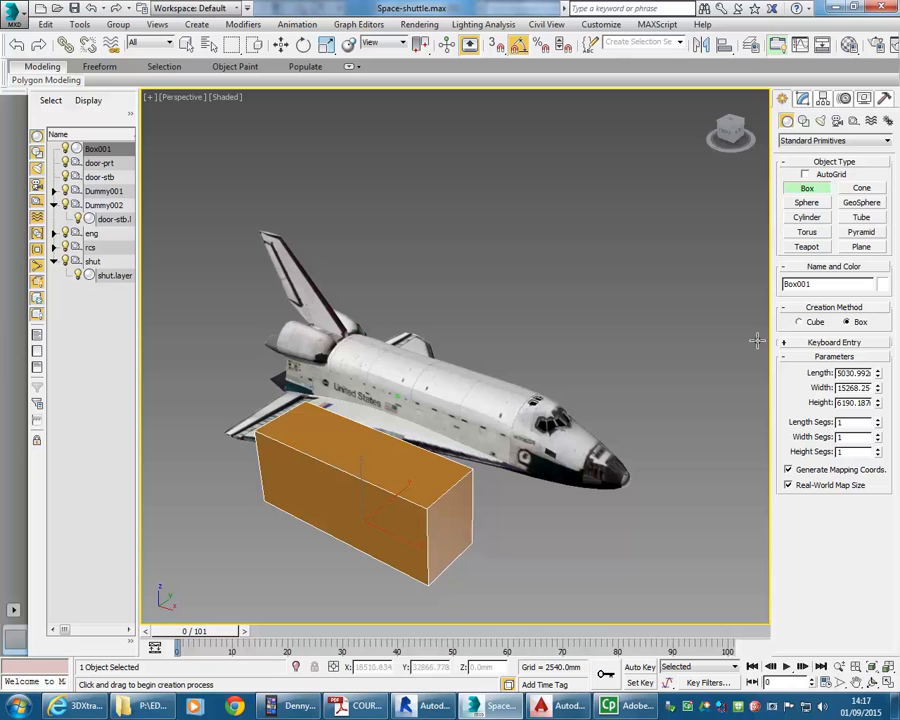
{"action": "double_click", "coordinate": [857, 372]}
{"action": "type", "text": "20000"}
{"action": "key", "text": "Tab"}
{"action": "type", "text": "30000"}
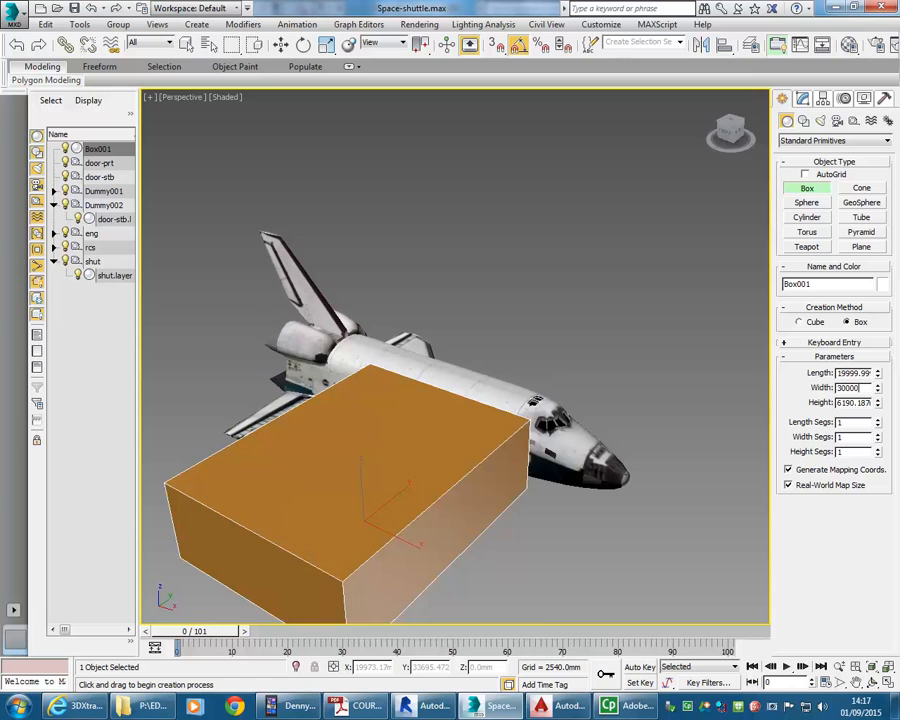
{"action": "key", "text": "Tab"}
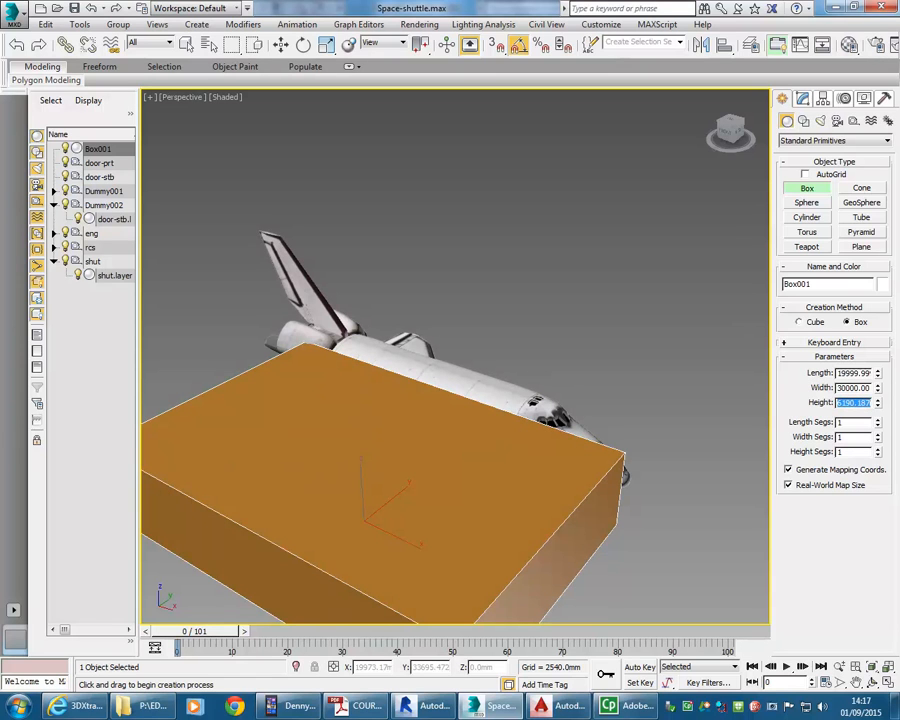
{"action": "type", "text": "15000"}
{"action": "key", "text": "Return"}
{"action": "scroll", "coordinate": [444, 352], "scroll_direction": "down", "scroll_amount": 4}
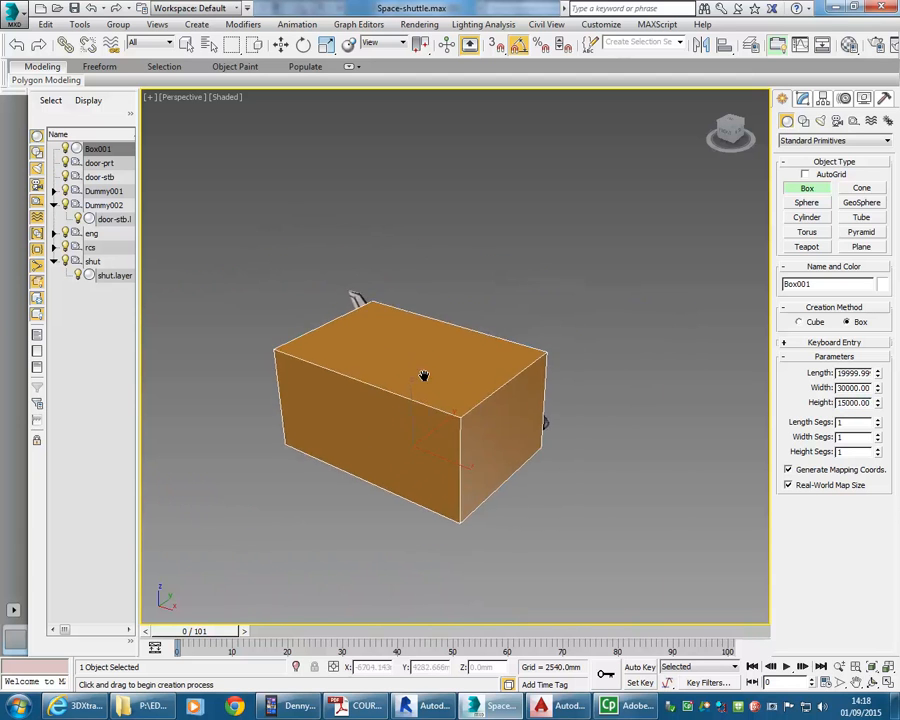
{"action": "scroll", "coordinate": [424, 374], "scroll_direction": "up", "scroll_amount": 2}
{"action": "middle_click_drag", "start_coordinate": [422, 375], "coordinate": [492, 378], "text": "alt"}
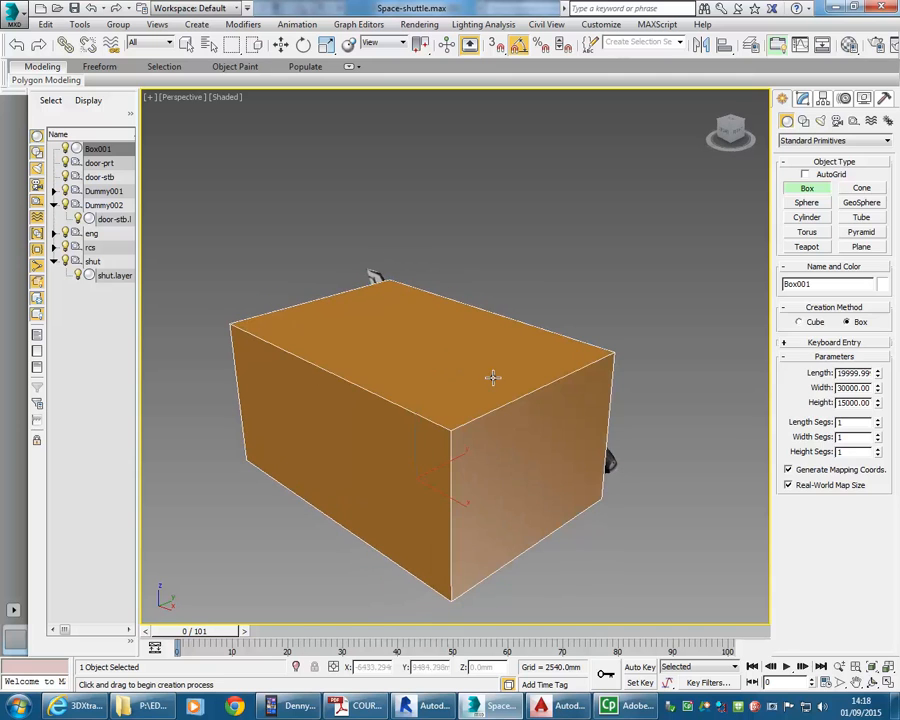
End box creation and move the box along Y to about -2611 mm so it encloses most of the shuttle
{"action": "right_click", "coordinate": [467, 380]}
{"action": "right_click", "coordinate": [349, 362]}
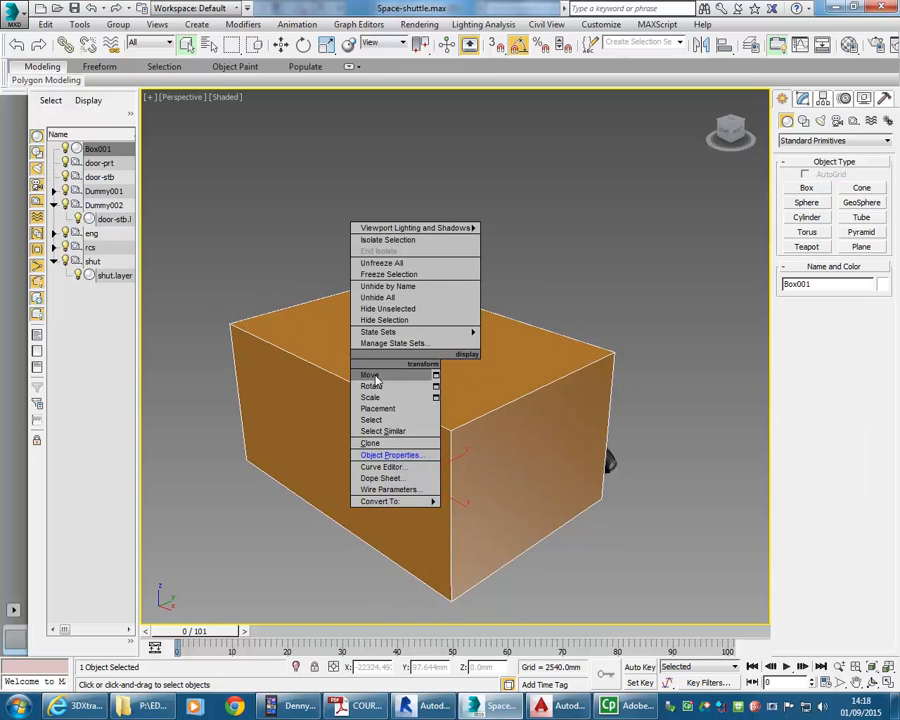
{"action": "left_click", "coordinate": [370, 373]}
{"action": "left_click_drag", "start_coordinate": [428, 493], "coordinate": [506, 436]}
{"action": "mouse_move", "coordinate": [580, 412]}
{"action": "middle_mouse_down", "text": "alt"}
{"action": "mouse_move", "coordinate": [334, 378]}
{"action": "mouse_move", "coordinate": [411, 434]}
{"action": "mouse_move", "coordinate": [583, 417]}
{"action": "middle_mouse_up", "text": "alt"}
{"action": "scroll", "coordinate": [478, 364], "scroll_direction": "up", "scroll_amount": 2}
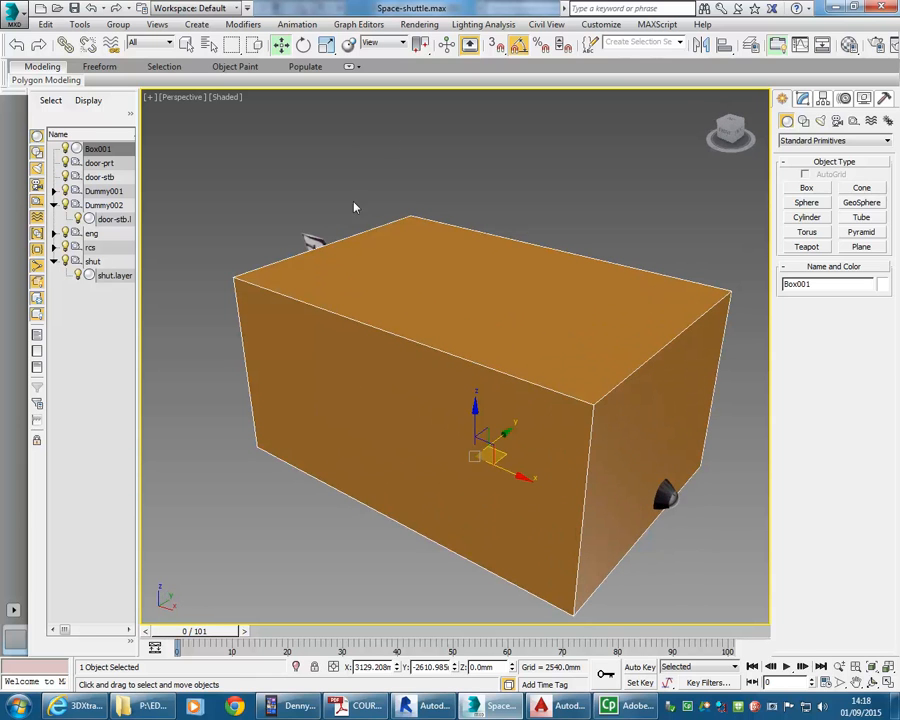
Reduce the box's length to 200 mm, making it a thin upright slab
{"action": "left_click", "coordinate": [801, 98]}
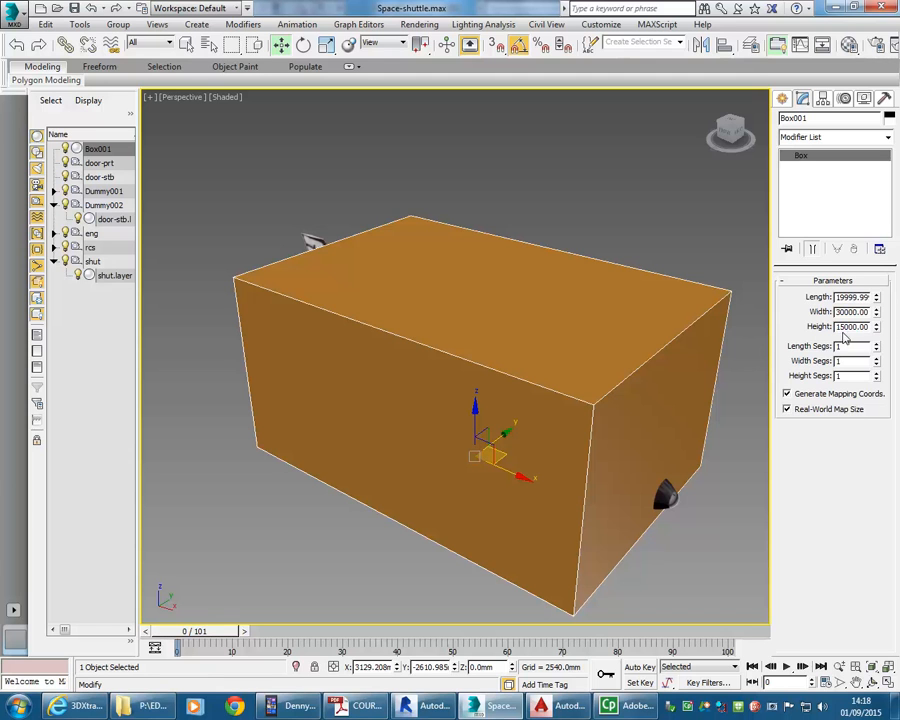
{"action": "left_click_drag", "start_coordinate": [876, 297], "coordinate": [878, 362]}
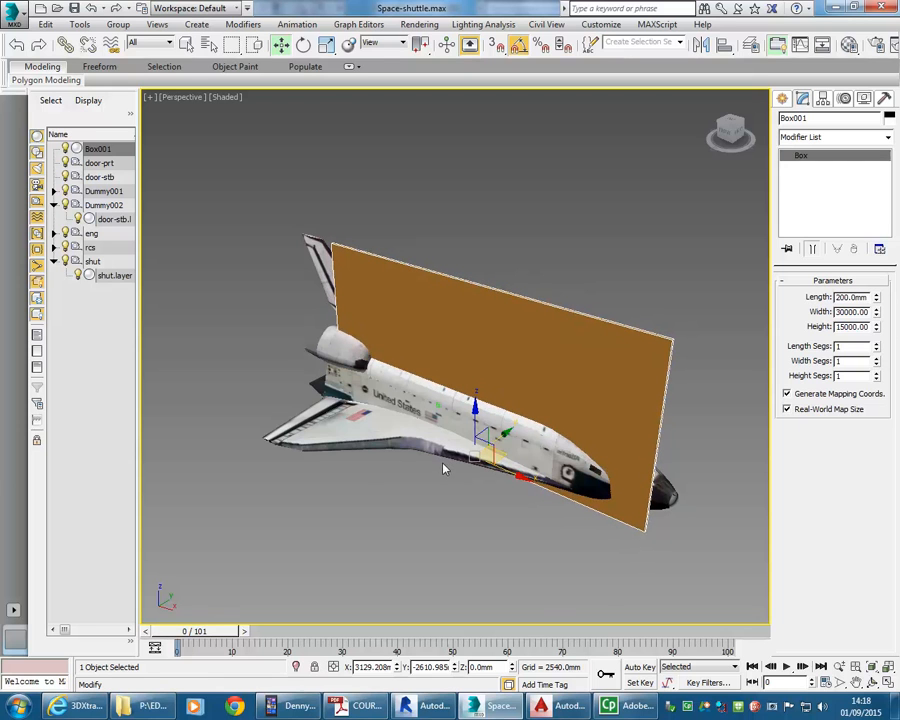
{"action": "right_click", "coordinate": [490, 439]}
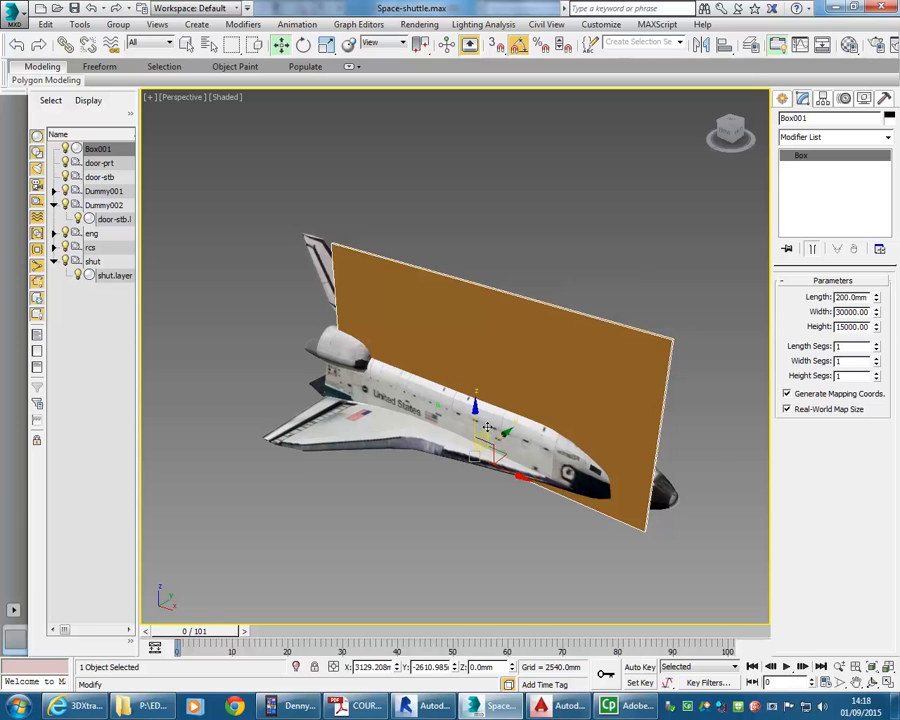
{"action": "scroll", "coordinate": [345, 310], "scroll_direction": "up", "scroll_amount": 3}
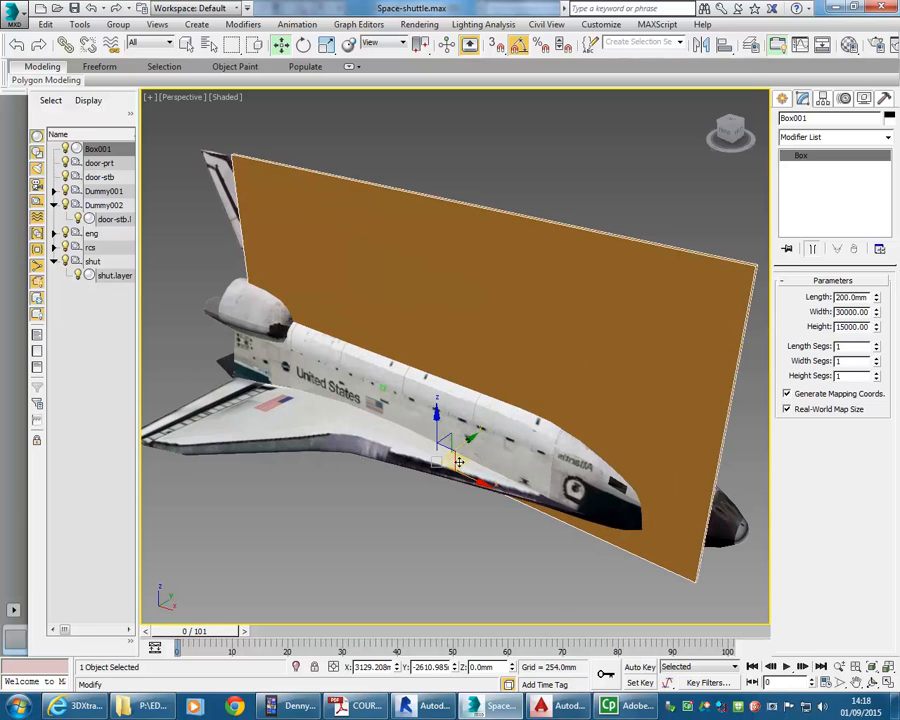
{"action": "left_click", "coordinate": [784, 100]}
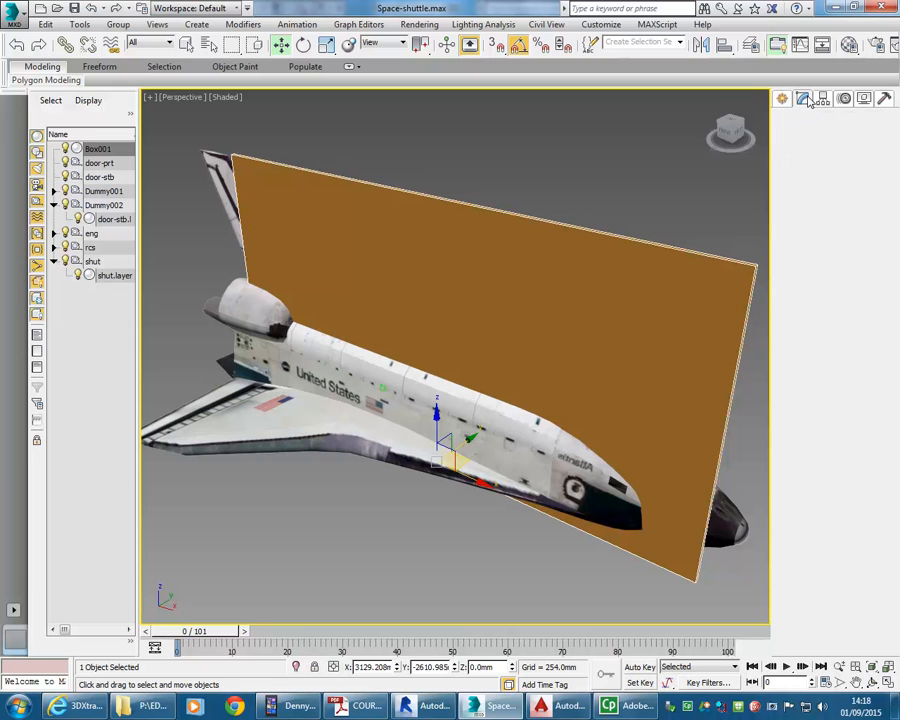
{"action": "left_click", "coordinate": [803, 99]}
{"action": "left_click", "coordinate": [783, 99]}
{"action": "left_click", "coordinate": [803, 99]}
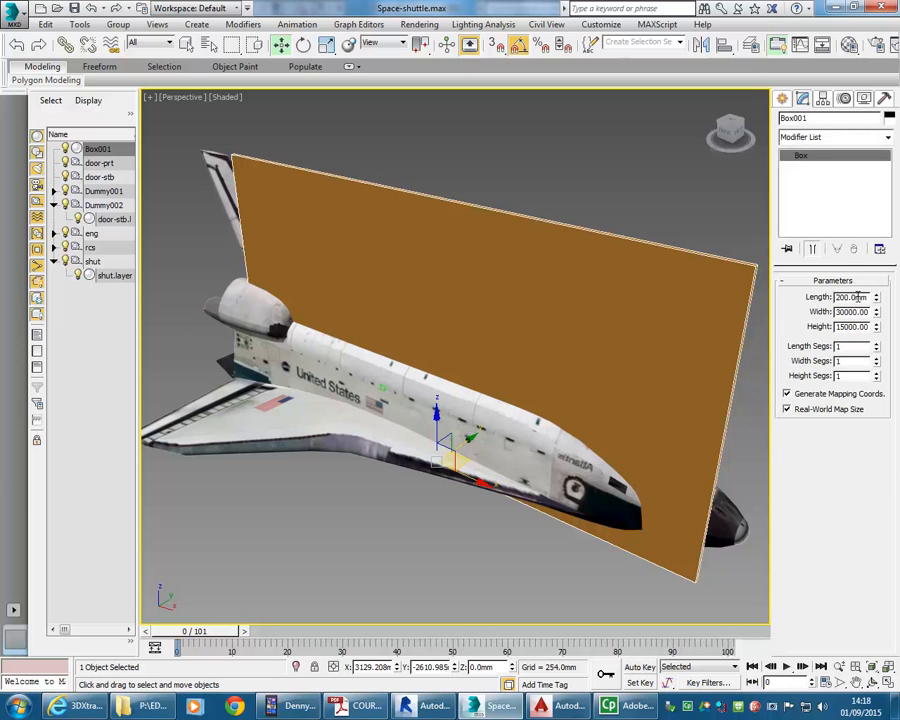
{"action": "left_click", "coordinate": [783, 100]}
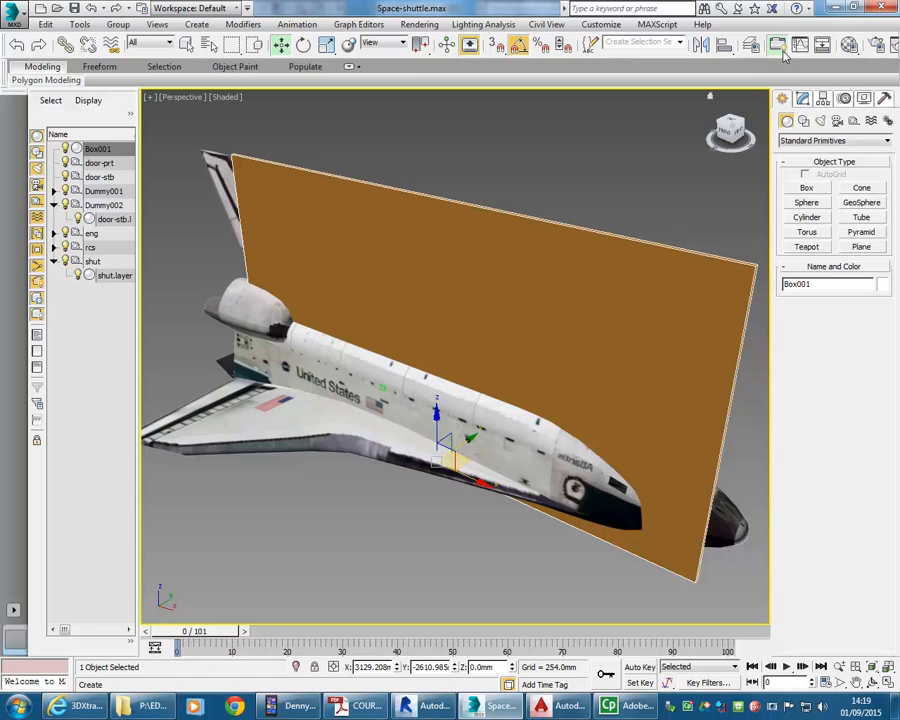
{"action": "left_click", "coordinate": [803, 101]}
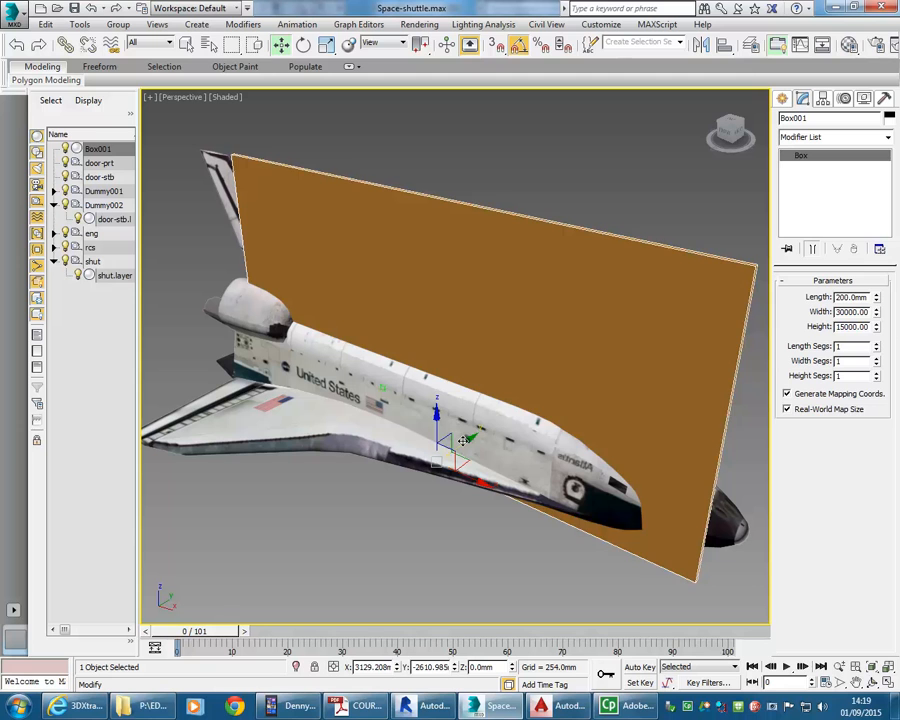
Move the thin slab along Y to about -555 mm, towards the shuttle's centreline
{"action": "left_click_drag", "start_coordinate": [467, 440], "coordinate": [495, 428]}
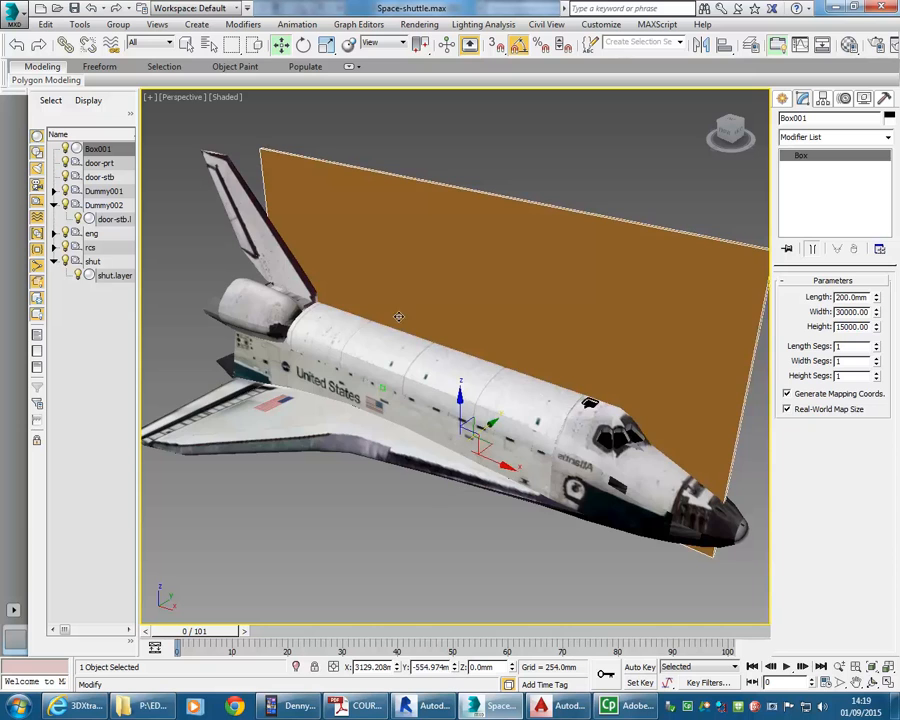
{"action": "scroll", "coordinate": [395, 420], "scroll_direction": "down", "scroll_amount": 5}
{"action": "scroll", "coordinate": [392, 421], "scroll_direction": "up", "scroll_amount": 2}
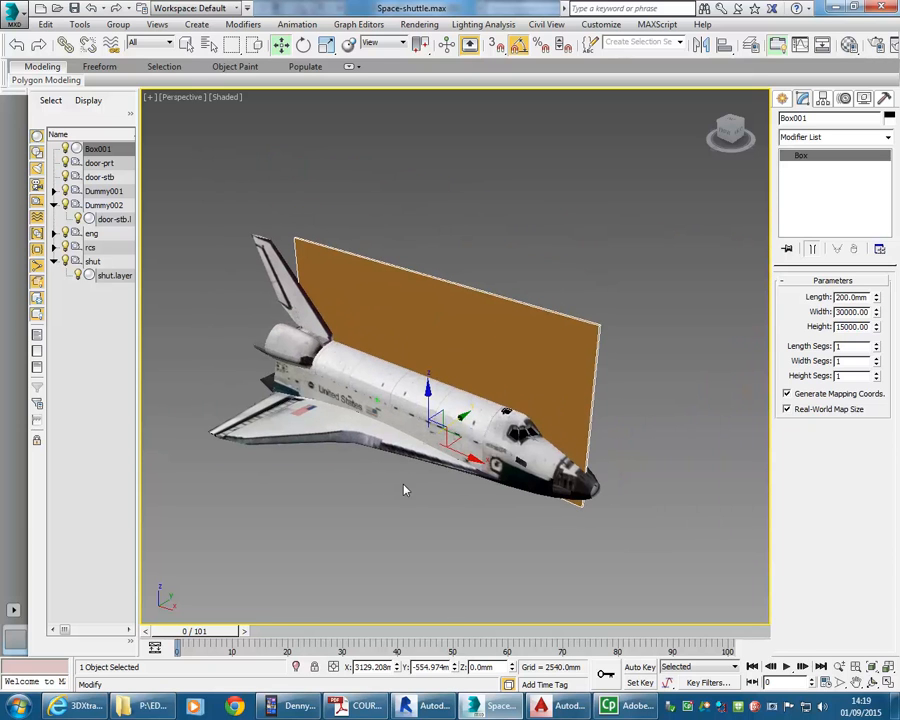
Convert the slab to an Editable Poly
{"action": "middle_click_drag", "start_coordinate": [392, 471], "coordinate": [408, 459], "text": "alt"}
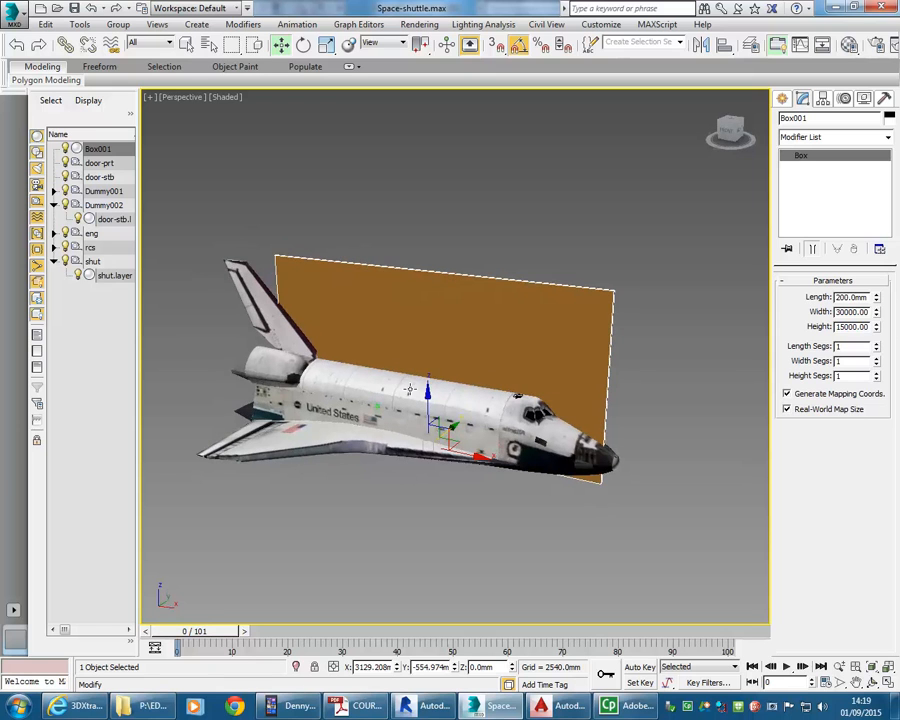
{"action": "middle_click_drag", "start_coordinate": [409, 389], "coordinate": [431, 408]}
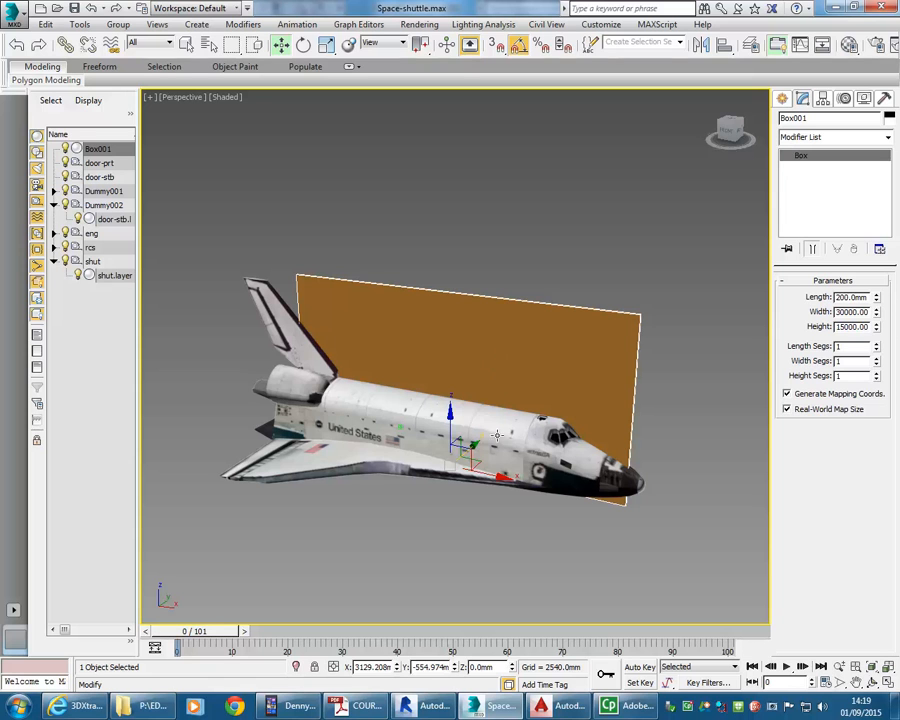
{"action": "right_click", "coordinate": [430, 290]}
{"action": "mouse_move", "coordinate": [458, 430]}
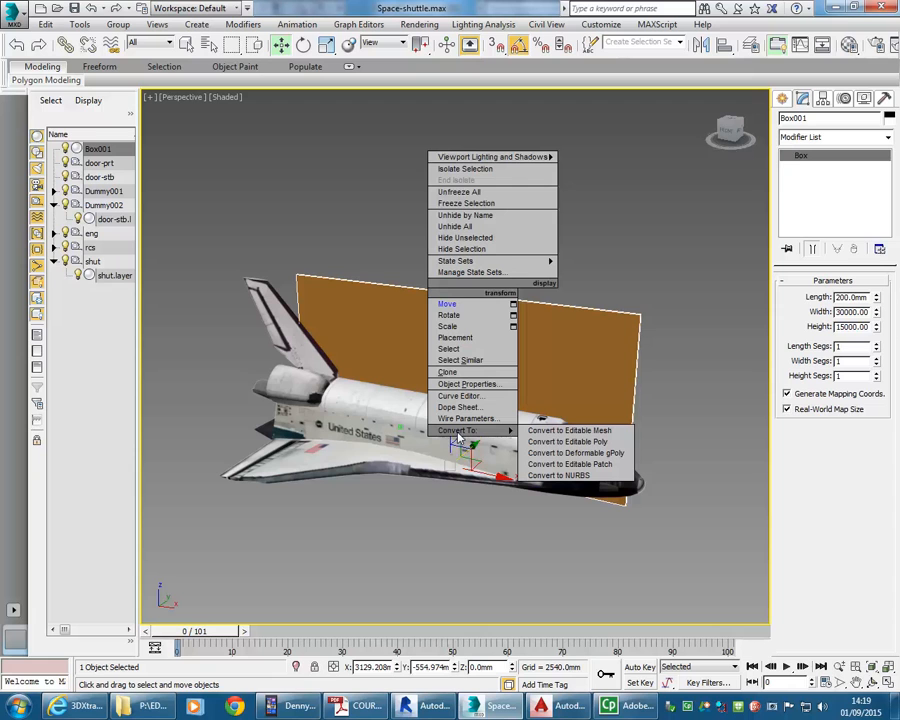
{"action": "left_click", "coordinate": [541, 442]}
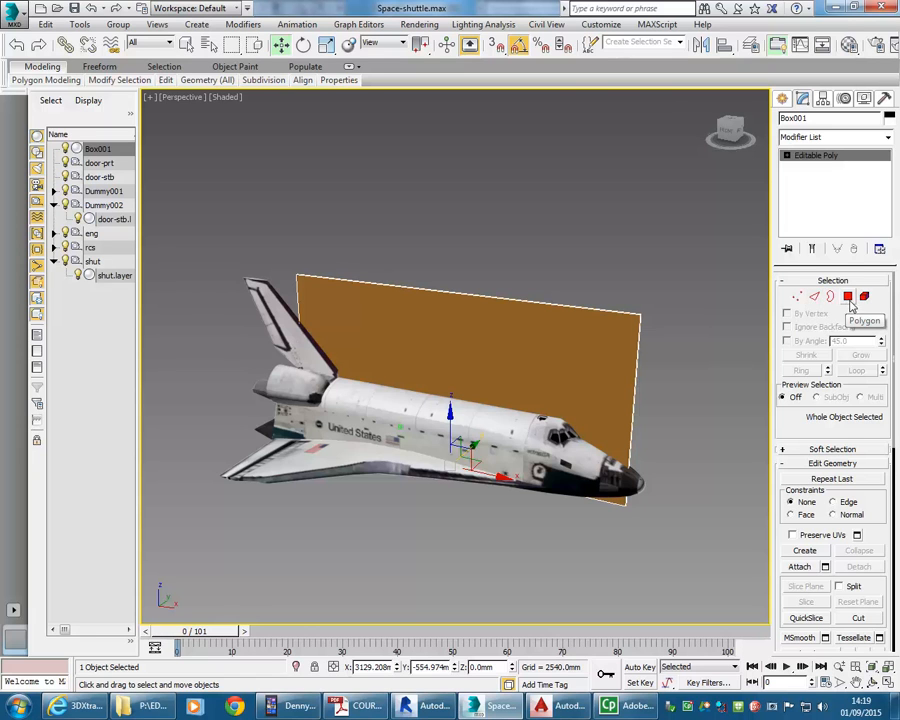
Move the slab's nose-end vertices outward: the upper pair to about X 21029, Z 18308 mm and the lower pair to about X 19560 mm
{"action": "left_click", "coordinate": [797, 298]}
{"action": "left_click_drag", "start_coordinate": [602, 268], "coordinate": [687, 358]}
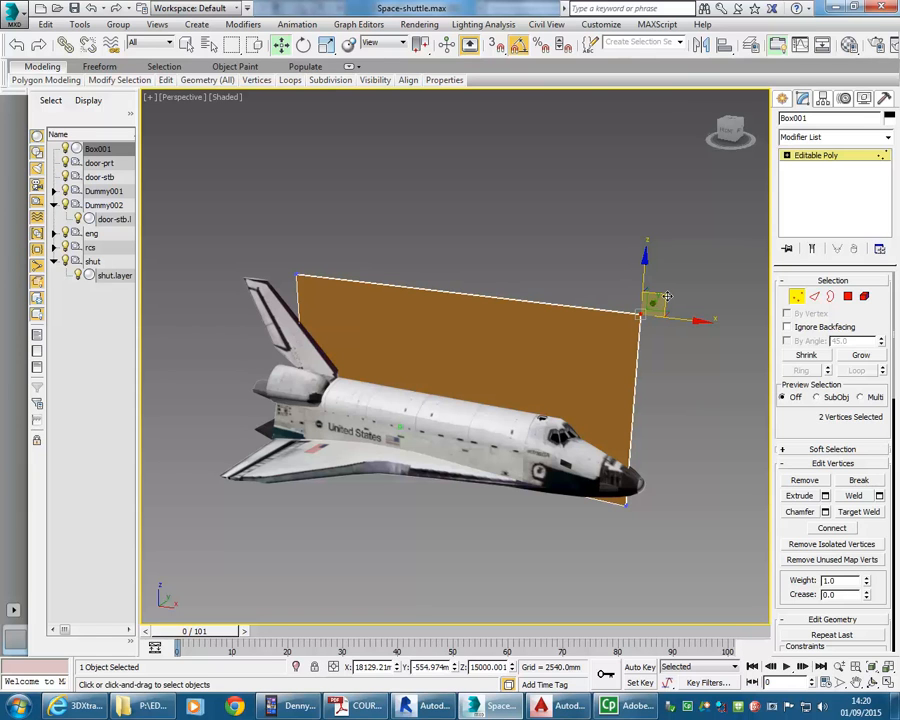
{"action": "left_click_drag", "start_coordinate": [666, 296], "coordinate": [714, 253]}
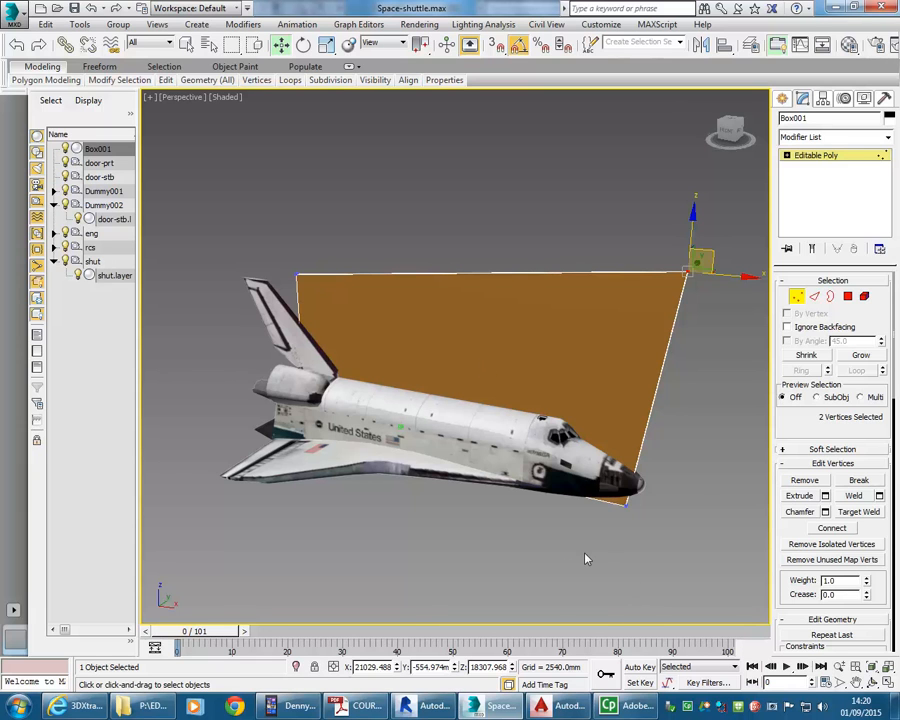
{"action": "left_click_drag", "start_coordinate": [574, 561], "coordinate": [703, 433]}
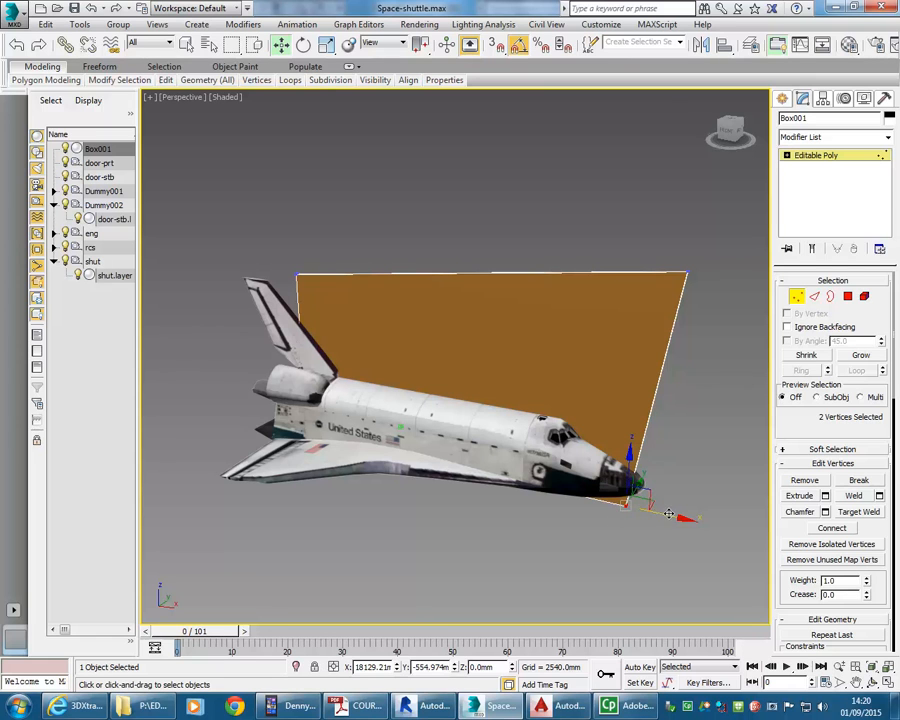
{"action": "left_click_drag", "start_coordinate": [665, 514], "coordinate": [684, 519]}
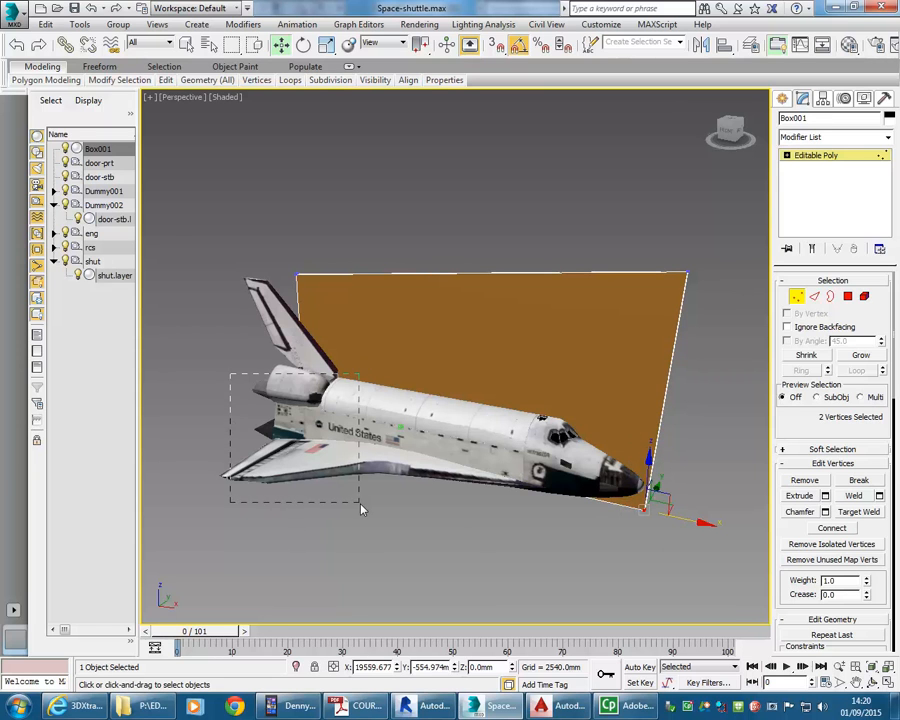
Move the slab's tail-end vertices outward, the lower pair to about X -19766 mm and the upper pair to about X -20999 mm, and leave vertex editing
{"action": "left_click_drag", "start_coordinate": [362, 509], "coordinate": [363, 507]}
{"action": "left_click_drag", "start_coordinate": [303, 432], "coordinate": [219, 412]}
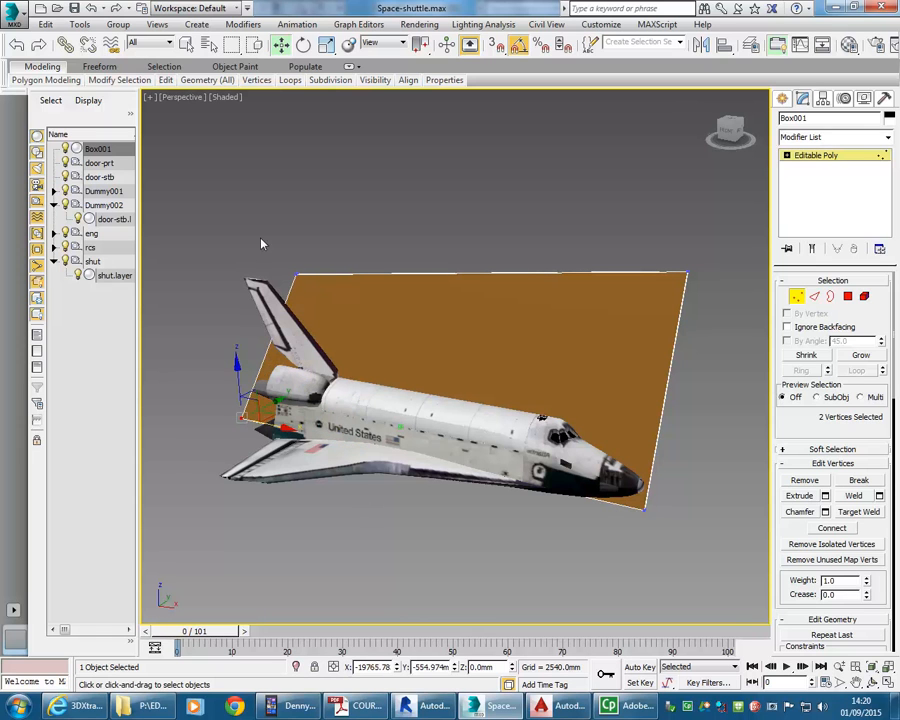
{"action": "left_click_drag", "start_coordinate": [341, 309], "coordinate": [251, 272]}
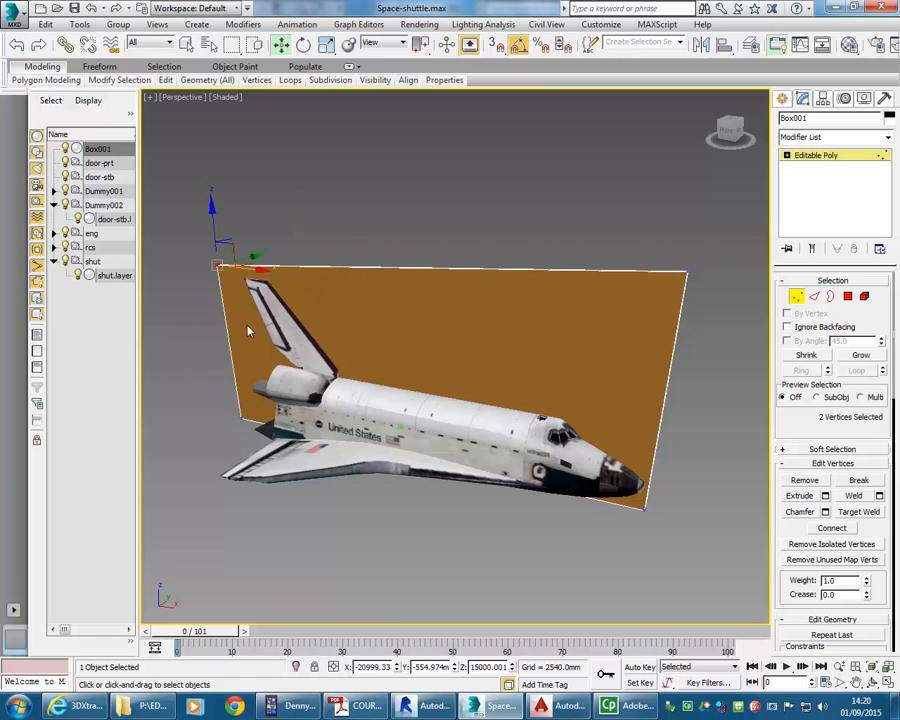
{"action": "middle_click_drag", "start_coordinate": [291, 516], "coordinate": [301, 508]}
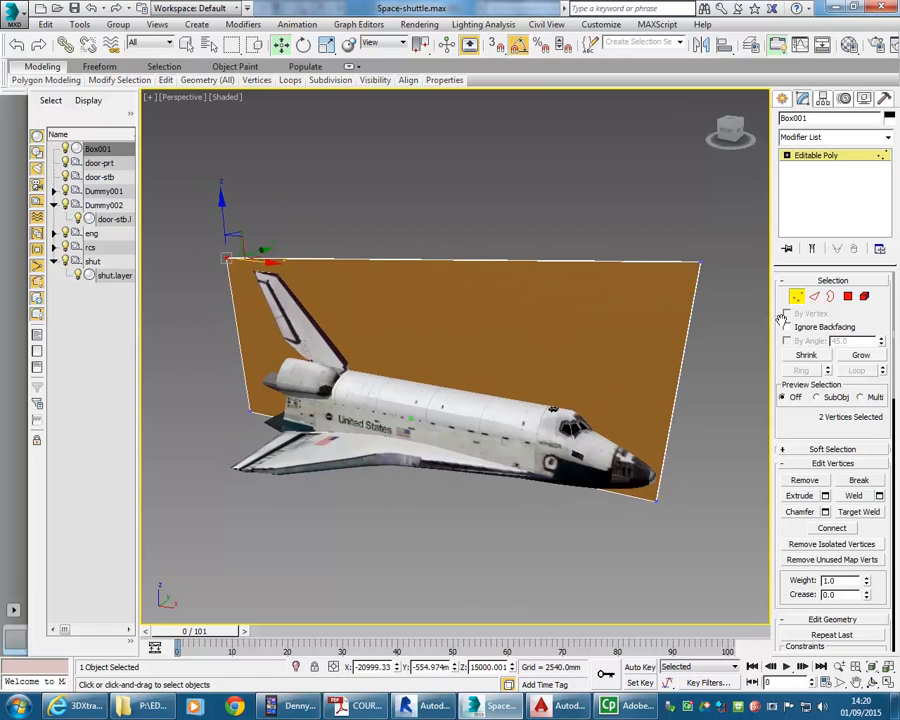
{"action": "scroll", "coordinate": [414, 350], "scroll_direction": "down", "scroll_amount": 3}
{"action": "scroll", "coordinate": [417, 360], "scroll_direction": "up", "scroll_amount": 3}
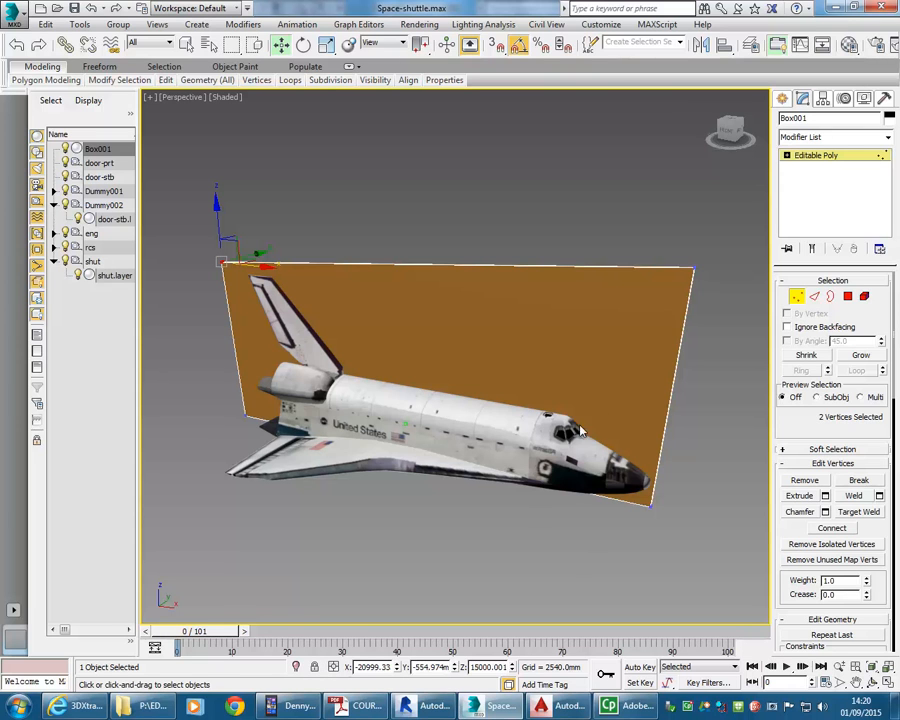
{"action": "left_click", "coordinate": [797, 297]}
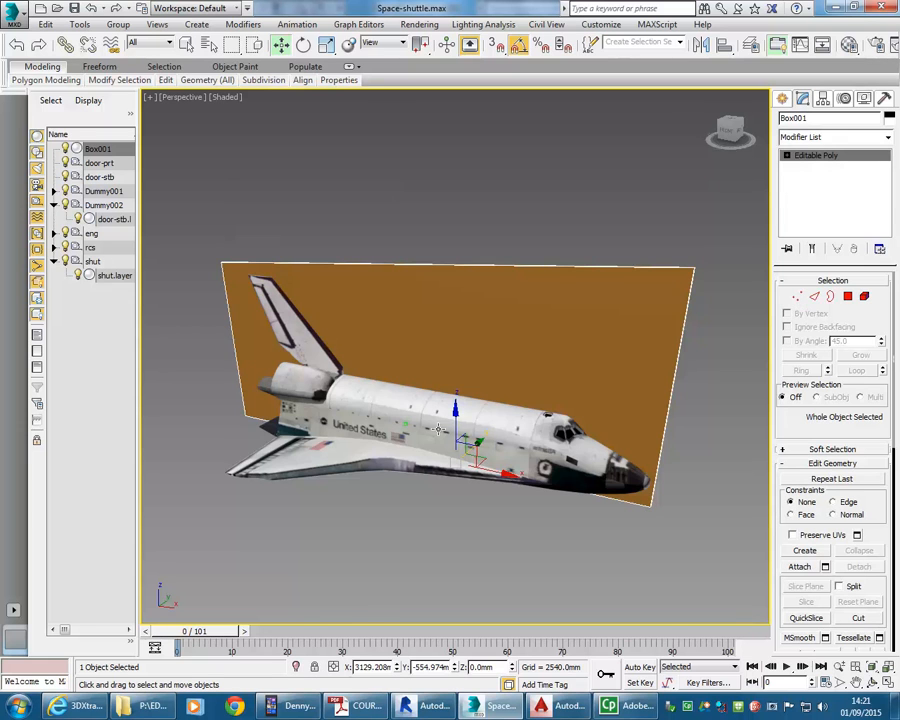
Select the whole shuttle together with the slab and raise everything along Z by about 4022 mm
{"action": "scroll", "coordinate": [428, 440], "scroll_direction": "down", "scroll_amount": 4}
{"action": "scroll", "coordinate": [433, 474], "scroll_direction": "up", "scroll_amount": 3}
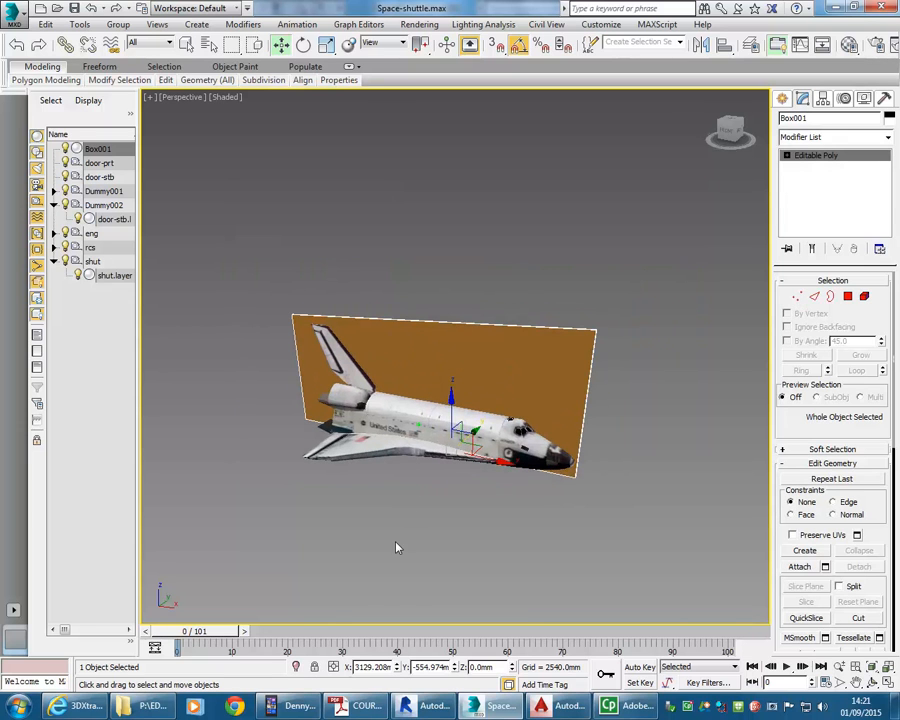
{"action": "left_click_drag", "start_coordinate": [237, 217], "coordinate": [696, 584]}
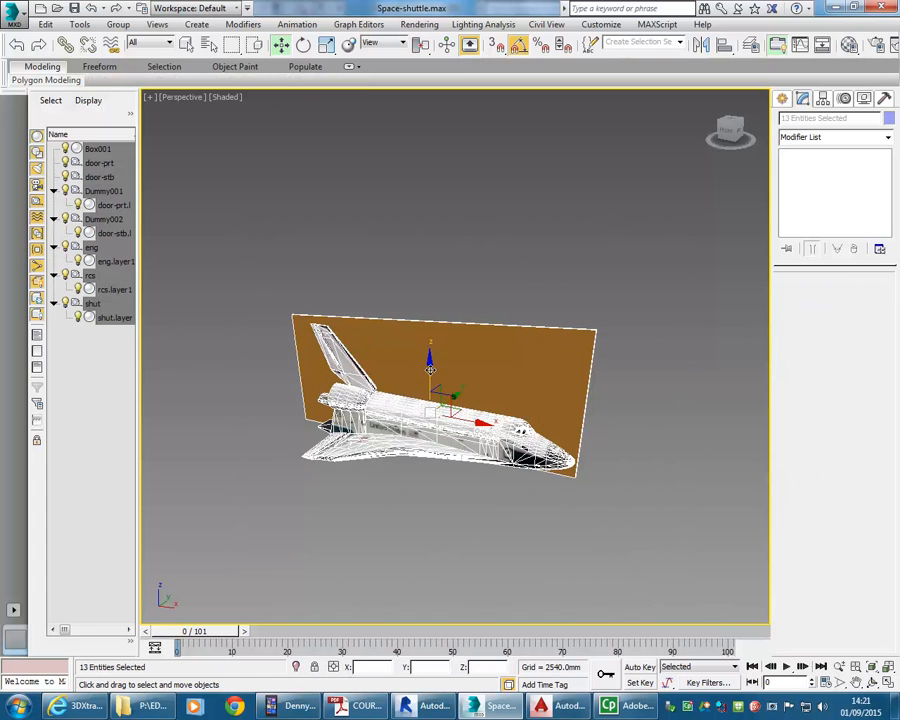
{"action": "left_click_drag", "start_coordinate": [430, 365], "coordinate": [423, 417]}
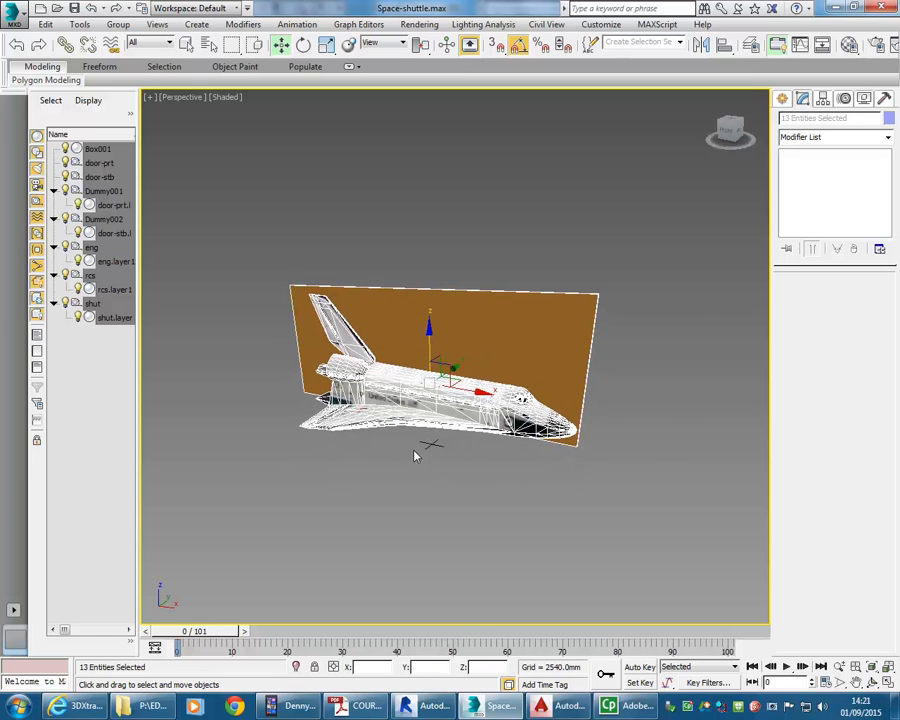
{"action": "scroll", "coordinate": [416, 457], "scroll_direction": "up", "scroll_amount": 3}
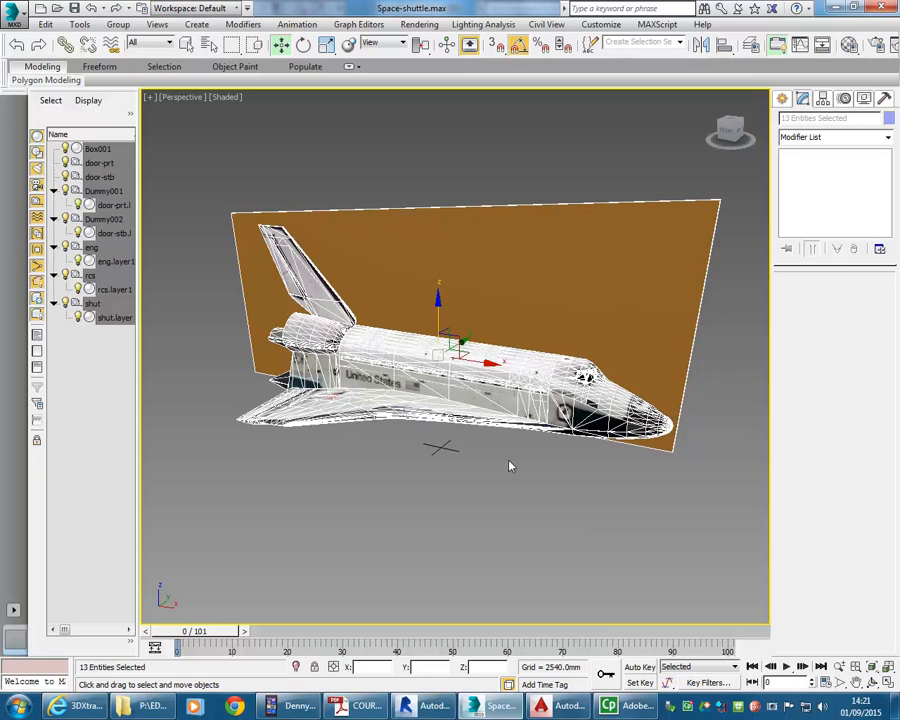
Examine the editing type and sub-object levels of the slab, the door-stb.l door and the shut.layer body in turn
{"action": "left_click", "coordinate": [544, 229]}
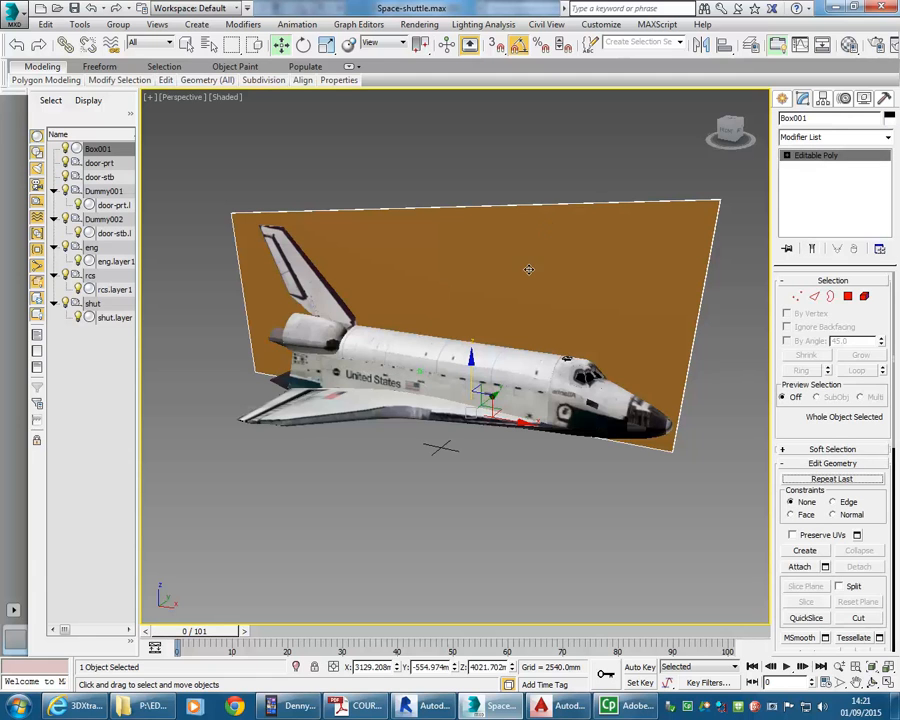
{"action": "right_click", "coordinate": [403, 219]}
{"action": "mouse_move", "coordinate": [461, 368]}
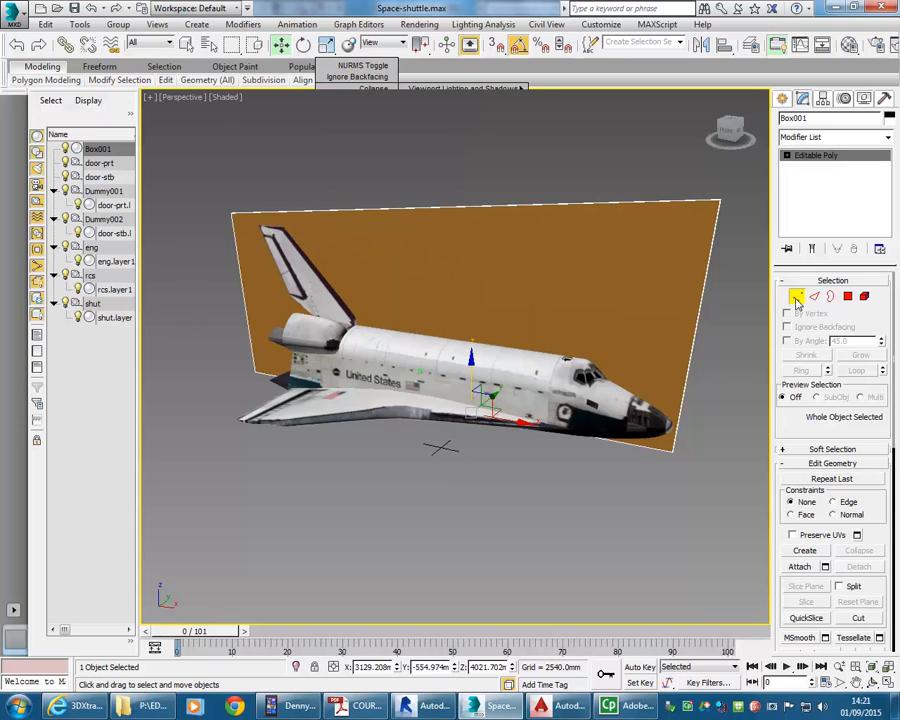
{"action": "left_click", "coordinate": [797, 297]}
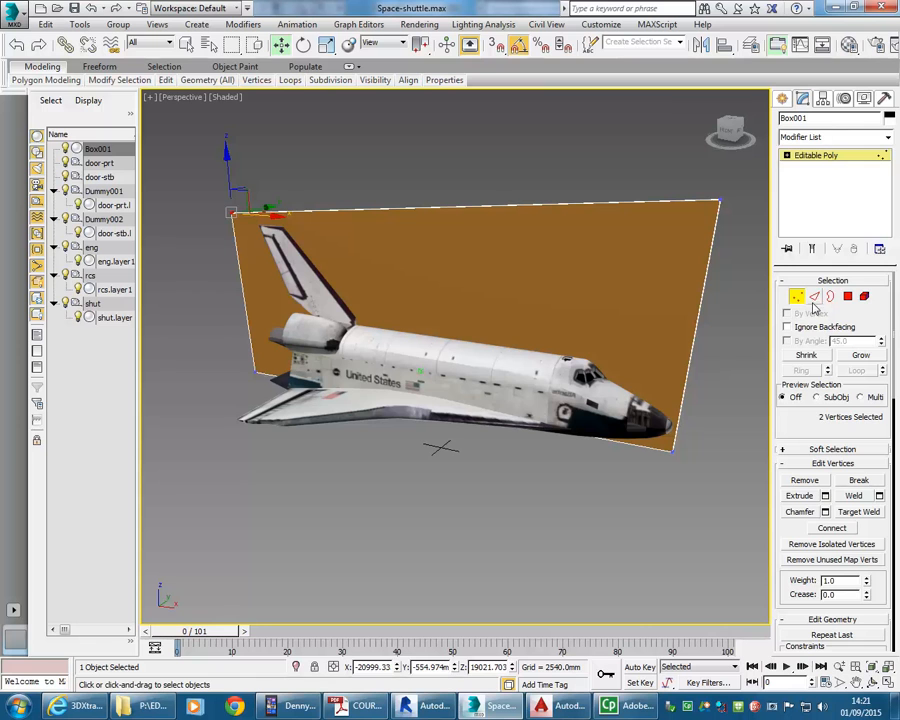
{"action": "left_click", "coordinate": [797, 299]}
{"action": "left_click", "coordinate": [113, 233]}
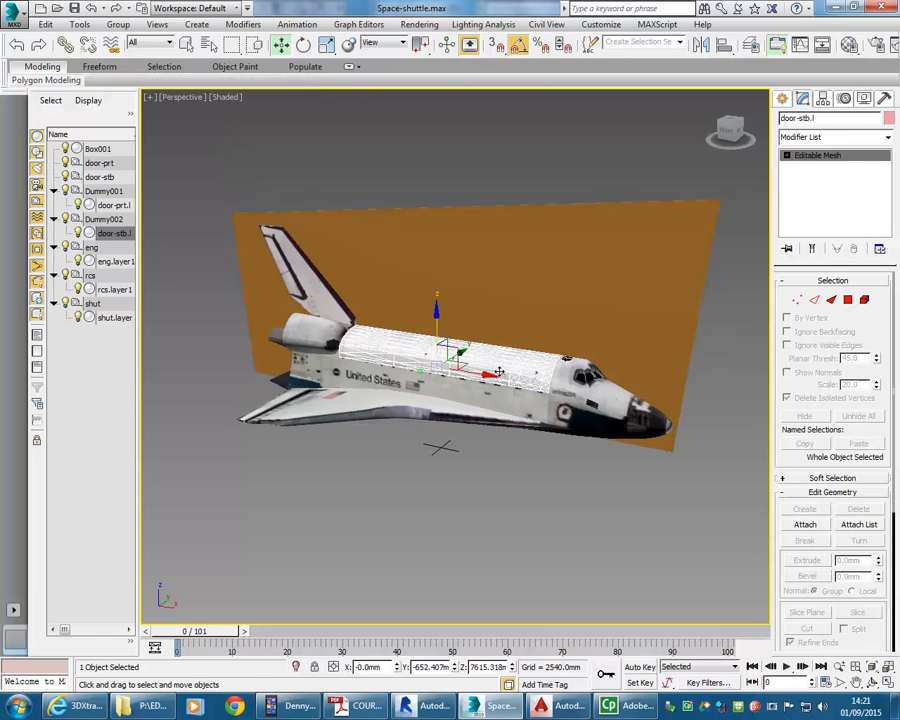
{"action": "left_click", "coordinate": [113, 317]}
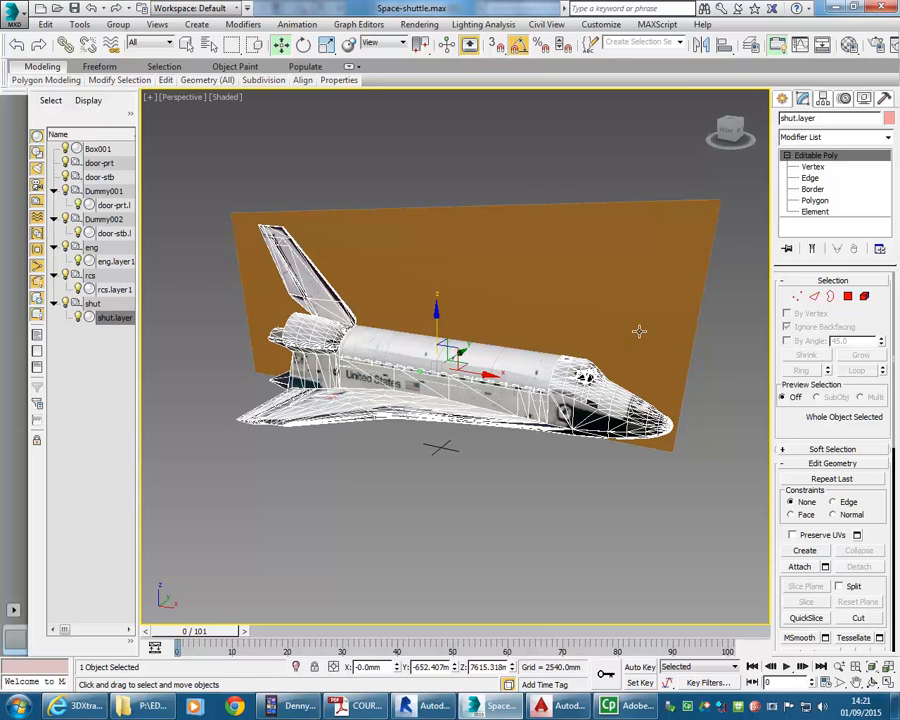
Start vertex editing on the slab, select its lower nose-end vertices and restore the four-viewport layout
{"action": "left_click", "coordinate": [587, 233]}
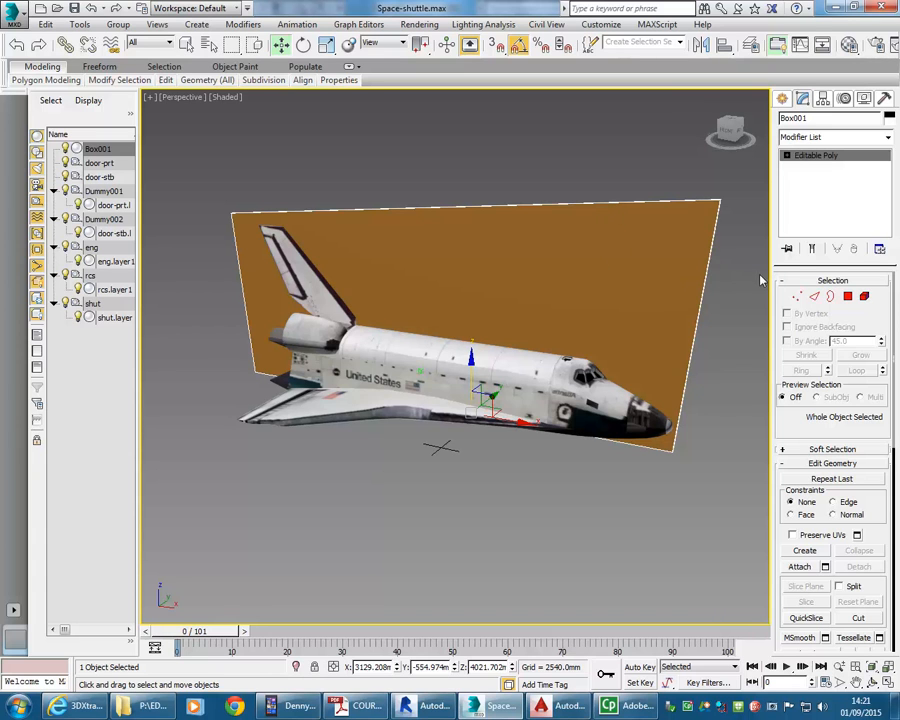
{"action": "left_click", "coordinate": [797, 297]}
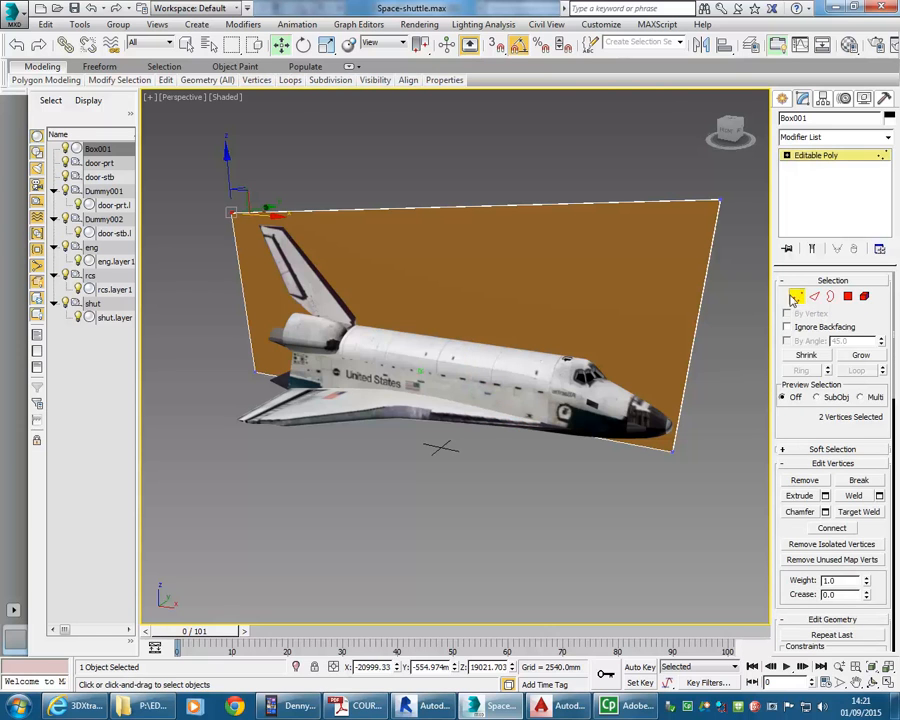
{"action": "left_click_drag", "start_coordinate": [594, 521], "coordinate": [716, 417]}
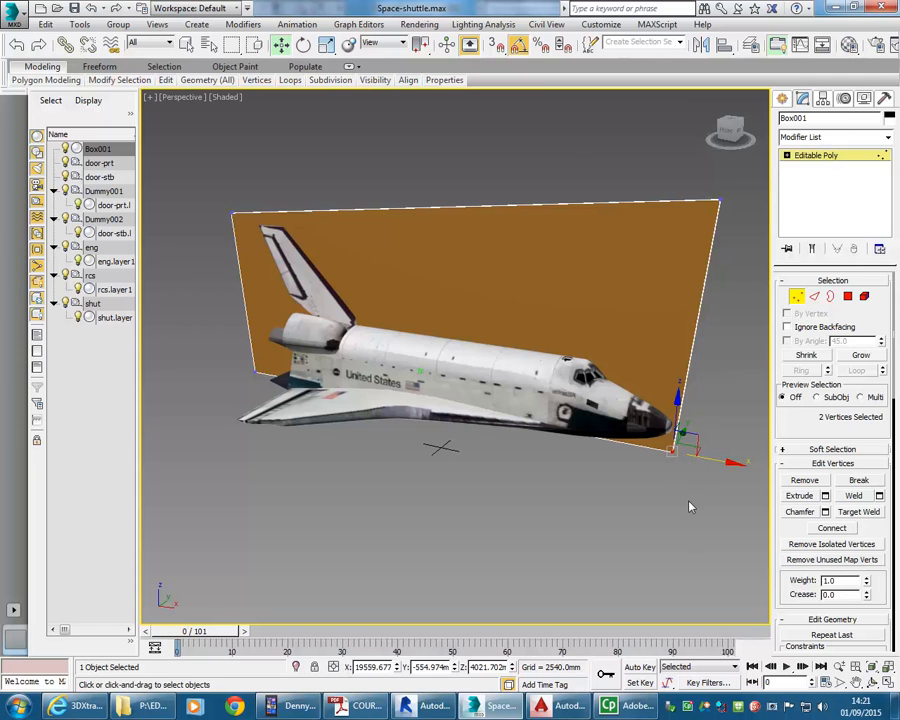
{"action": "left_click", "coordinate": [889, 685]}
{"action": "left_click", "coordinate": [889, 685]}
{"action": "left_click", "coordinate": [889, 685]}
{"action": "left_click", "coordinate": [889, 685]}
{"action": "left_click", "coordinate": [889, 685]}
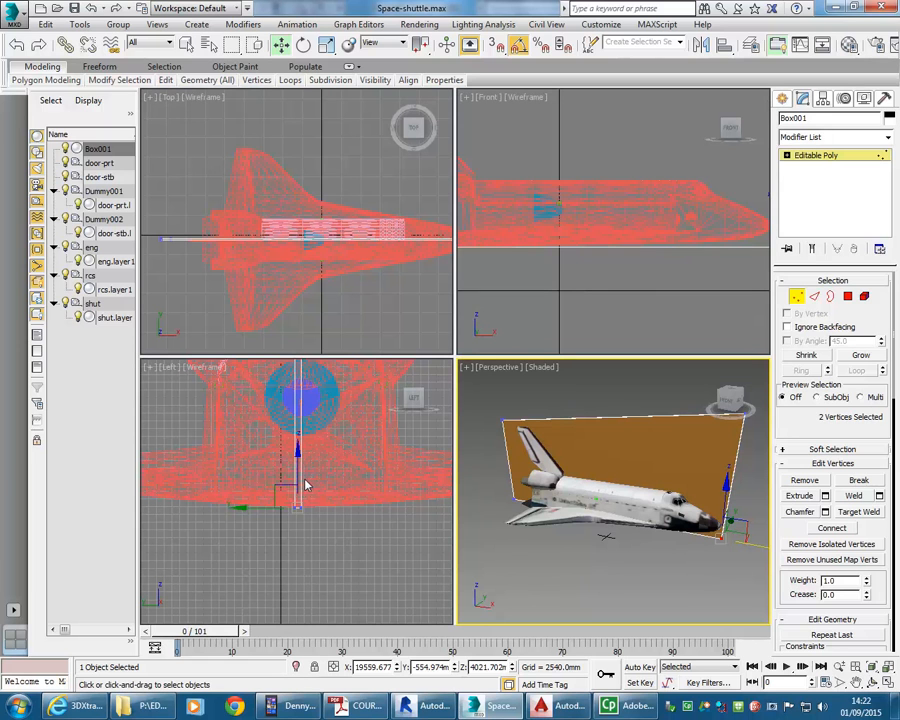
Move the slab's four bottom vertices down to about Z 12 mm in the Front view, leave vertex editing and deselect the slab
{"action": "scroll", "coordinate": [542, 220], "scroll_direction": "down", "scroll_amount": 5}
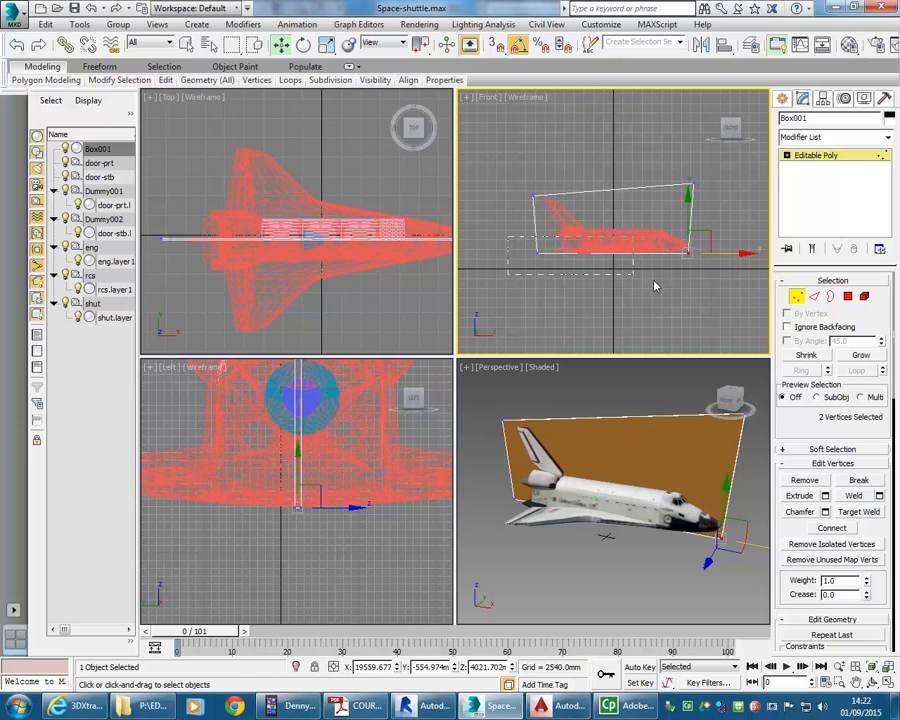
{"action": "left_click_drag", "start_coordinate": [532, 244], "coordinate": [716, 285]}
{"action": "left_click_drag", "start_coordinate": [617, 221], "coordinate": [603, 232]}
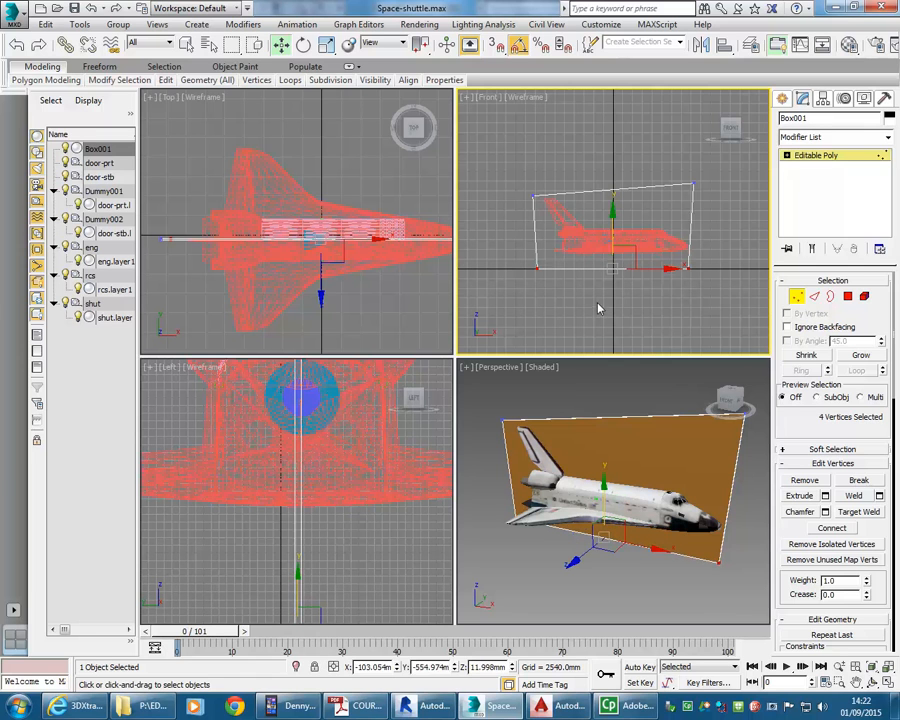
{"action": "scroll", "coordinate": [593, 305], "scroll_direction": "up", "scroll_amount": 4}
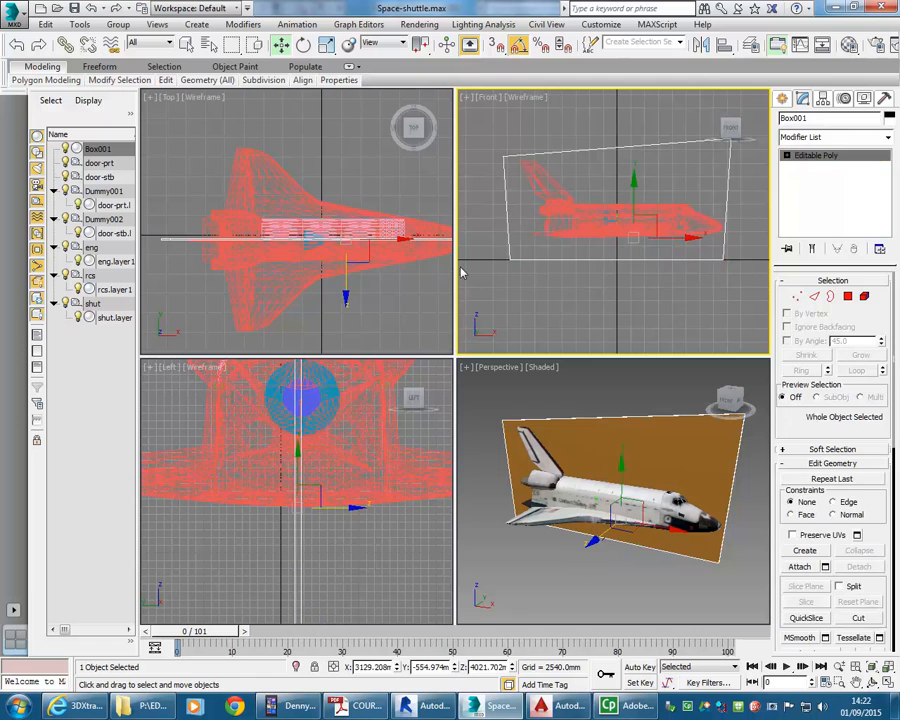
{"action": "left_click", "coordinate": [576, 298]}
Create a large box around the shuttle in the Top view, about 58845 mm long, 120633 mm wide and 35675 mm high
{"action": "scroll", "coordinate": [350, 225], "scroll_direction": "down", "scroll_amount": 8}
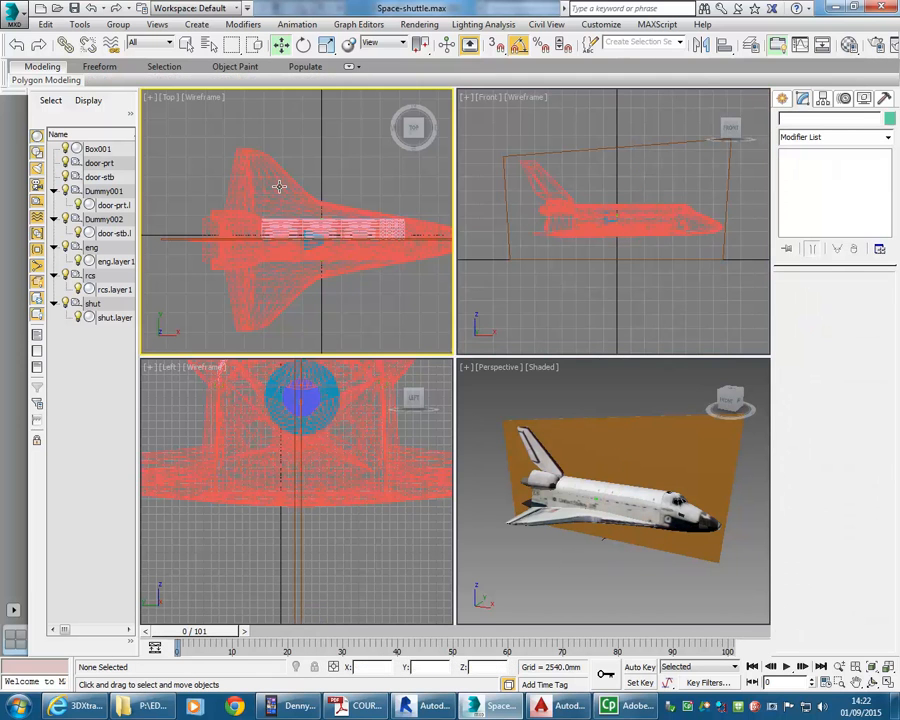
{"action": "scroll", "coordinate": [262, 180], "scroll_direction": "up", "scroll_amount": 4}
{"action": "mouse_move", "coordinate": [302, 197]}
{"action": "middle_mouse_down"}
{"action": "mouse_move", "coordinate": [311, 203]}
{"action": "mouse_move", "coordinate": [297, 208]}
{"action": "middle_mouse_up"}
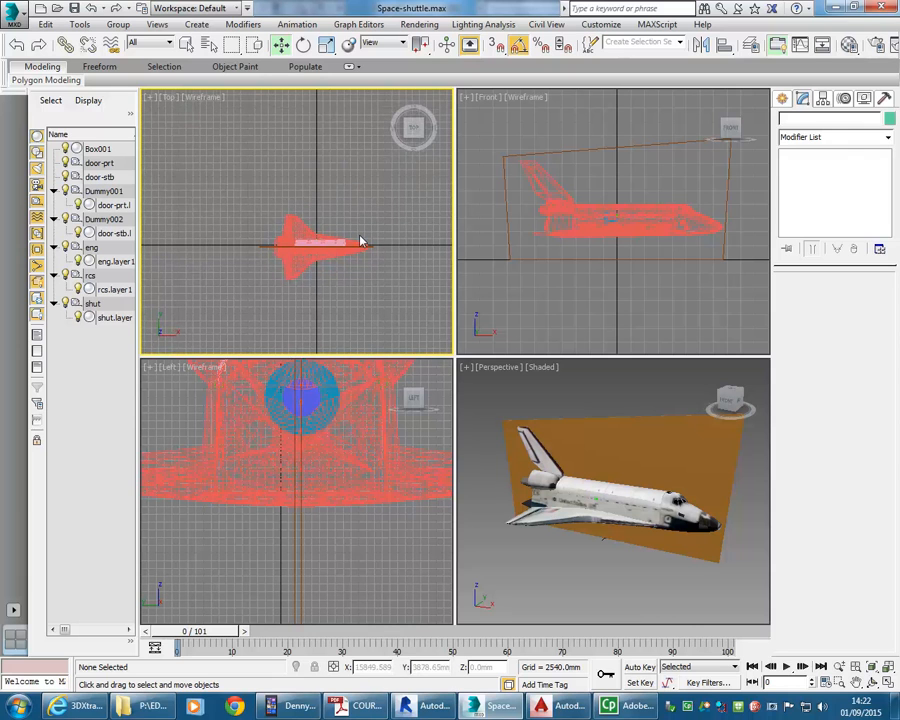
{"action": "middle_click_drag", "start_coordinate": [362, 242], "coordinate": [326, 222]}
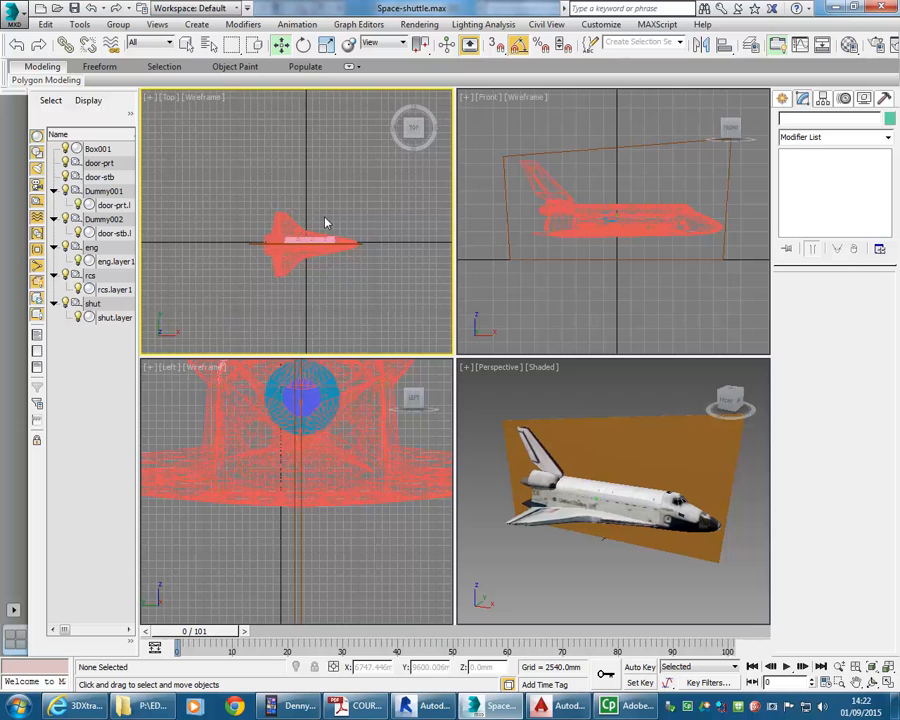
{"action": "middle_click_drag", "start_coordinate": [314, 229], "coordinate": [295, 229]}
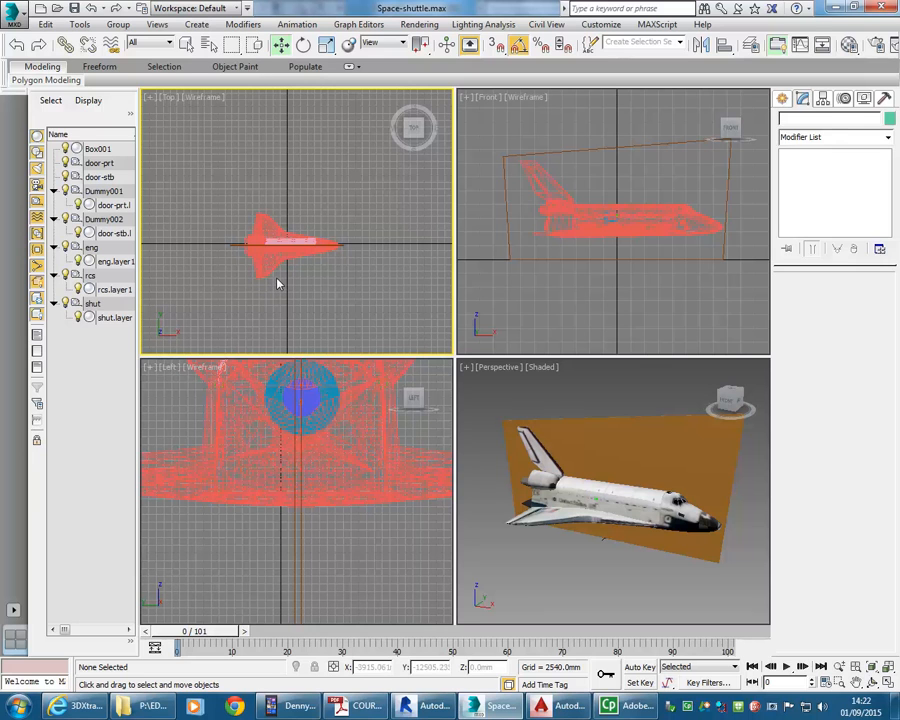
{"action": "left_click", "coordinate": [782, 98]}
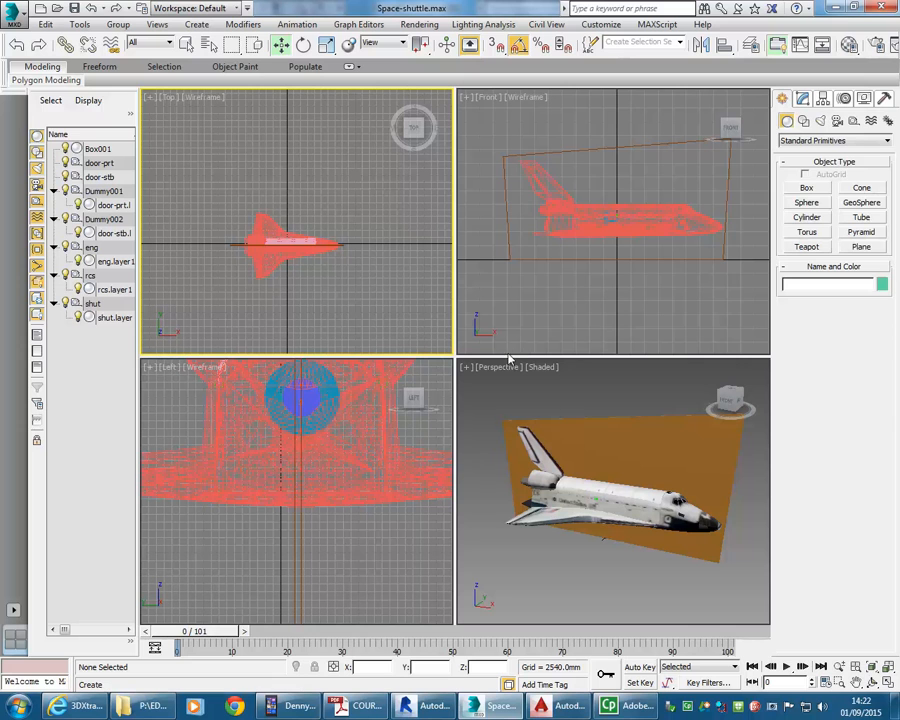
{"action": "left_click", "coordinate": [807, 189]}
{"action": "middle_click_drag", "start_coordinate": [184, 207], "coordinate": [209, 197]}
{"action": "scroll", "coordinate": [209, 197], "scroll_direction": "down", "scroll_amount": 2}
{"action": "left_click_drag", "start_coordinate": [168, 165], "coordinate": [398, 277]}
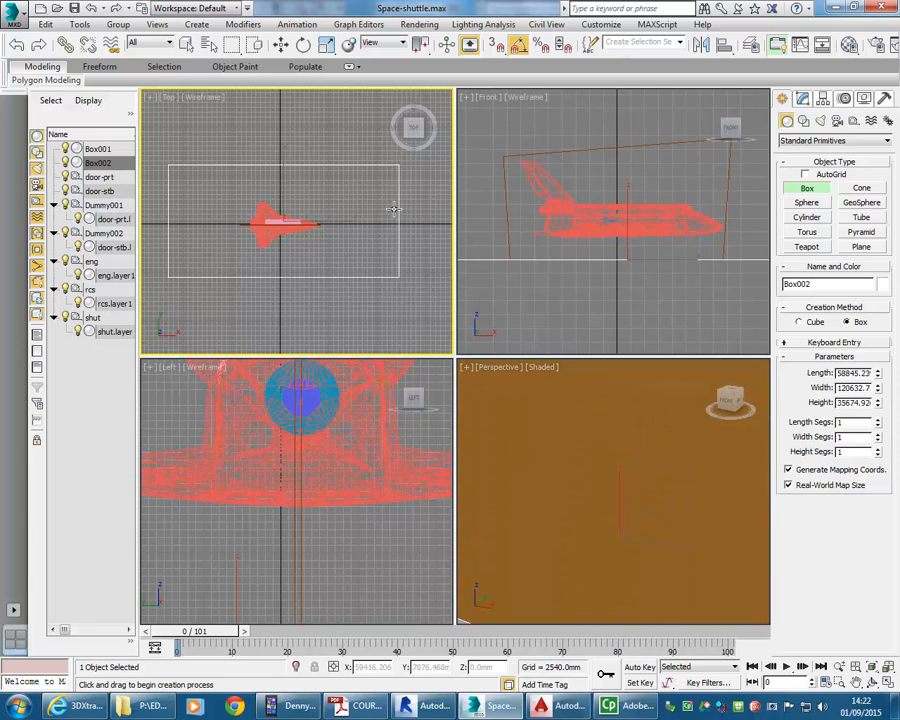
Frame the entire large box in the Perspective view, end box creation and clear the selection
{"action": "left_click", "coordinate": [585, 444]}
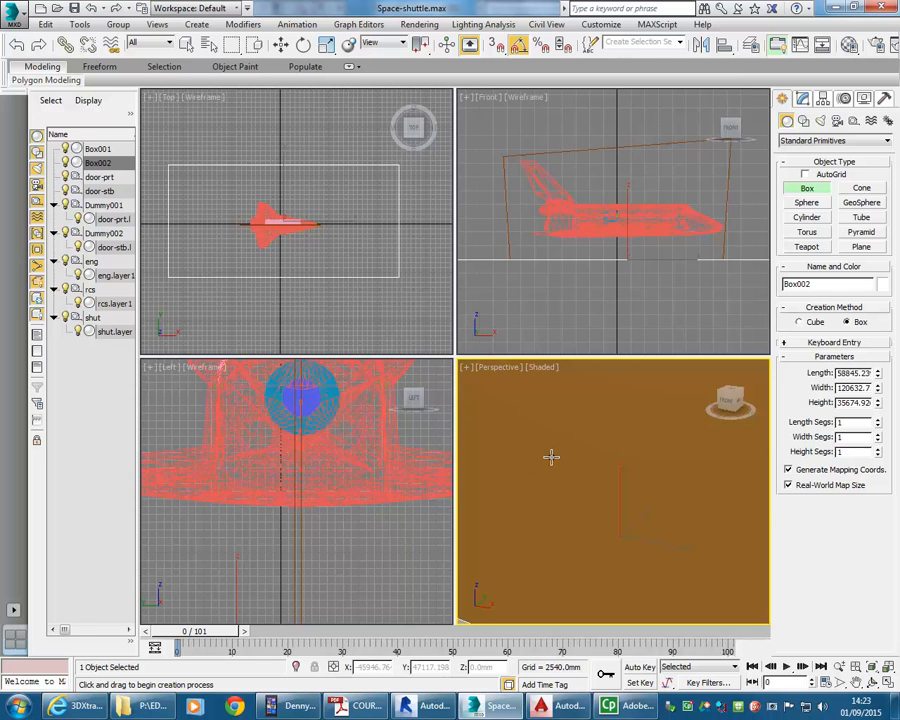
{"action": "scroll", "coordinate": [551, 457], "scroll_direction": "down", "scroll_amount": 8}
{"action": "middle_click_drag", "start_coordinate": [551, 457], "coordinate": [601, 511]}
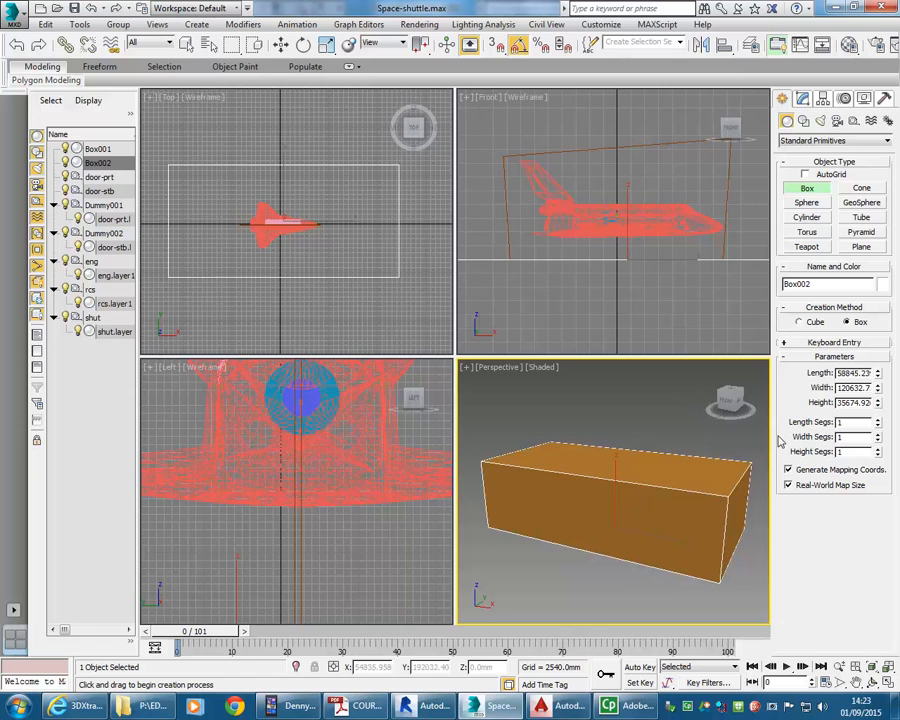
{"action": "middle_click_drag", "start_coordinate": [595, 436], "coordinate": [584, 432]}
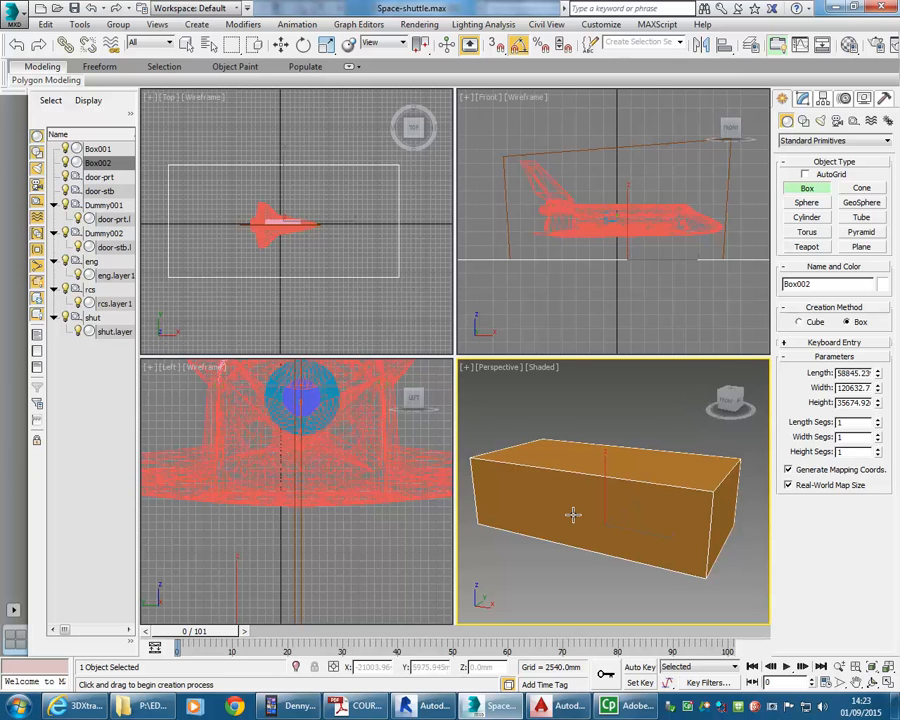
{"action": "right_click", "coordinate": [248, 258]}
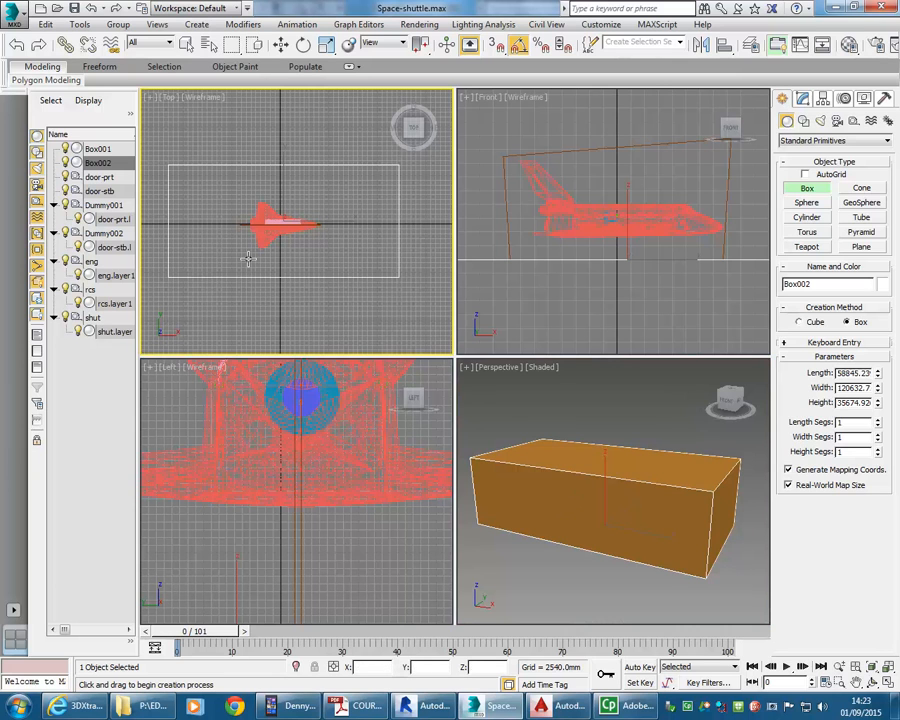
{"action": "right_click", "coordinate": [260, 294]}
{"action": "left_click", "coordinate": [263, 298]}
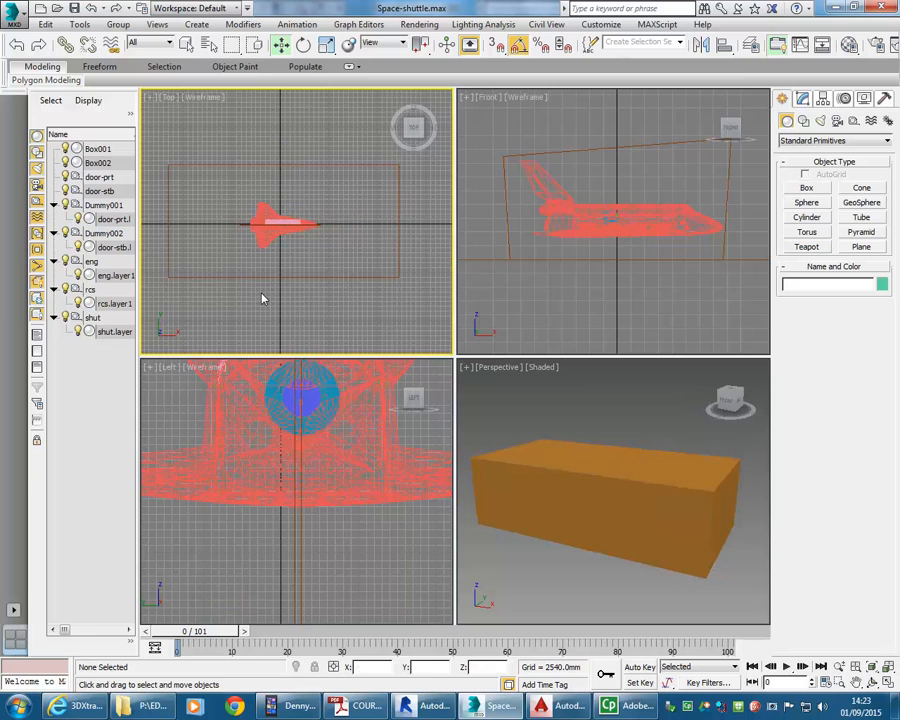